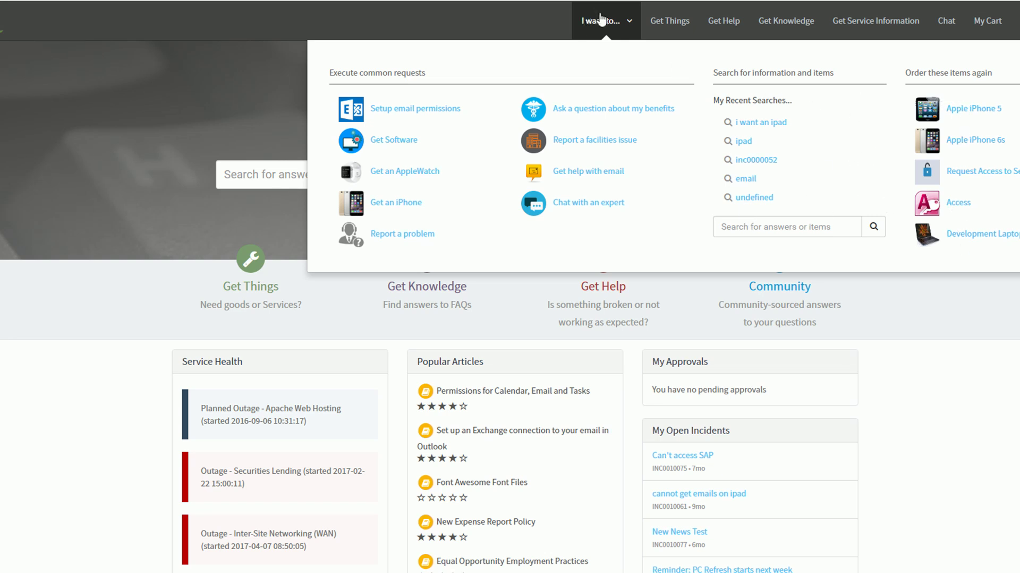
# Step: View the portal's "I want to..." mega menu, and open its "I Want to..." page in the narrow mobile layout to review the common options
pyautogui.click(603, 20)
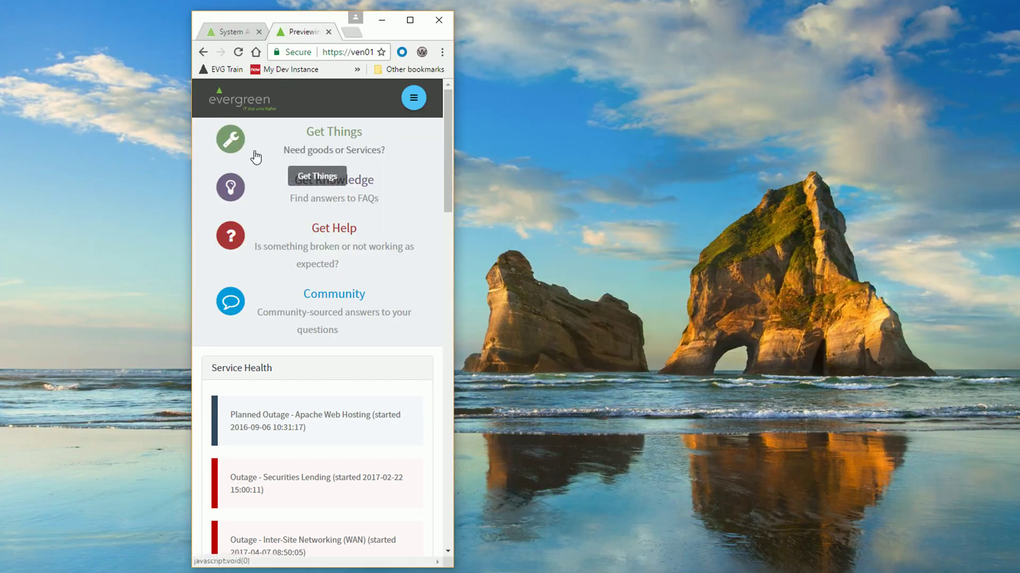
pyautogui.click(415, 105)
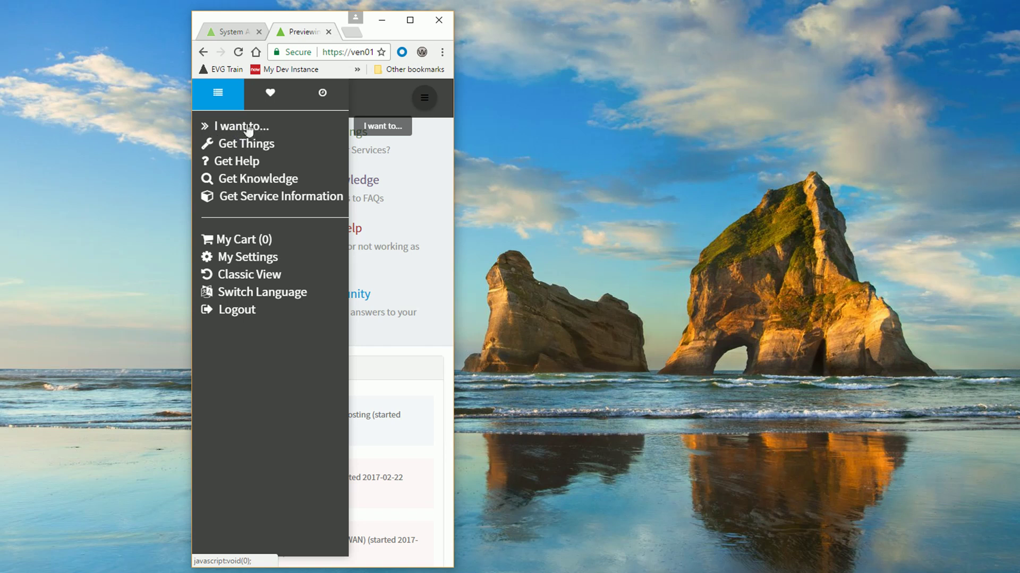
pyautogui.click(239, 127)
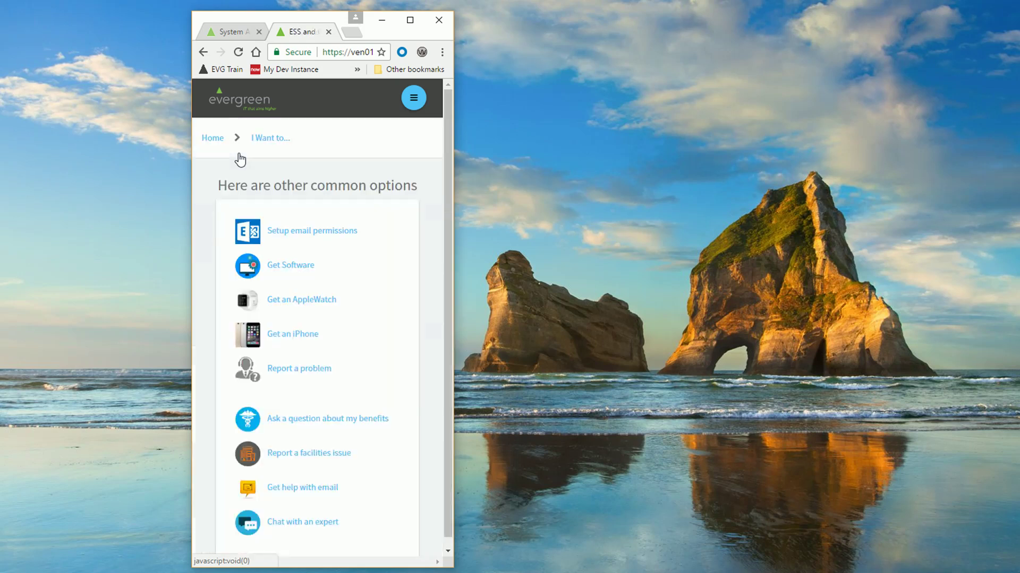
pyautogui.scroll(-1, 294, 205)
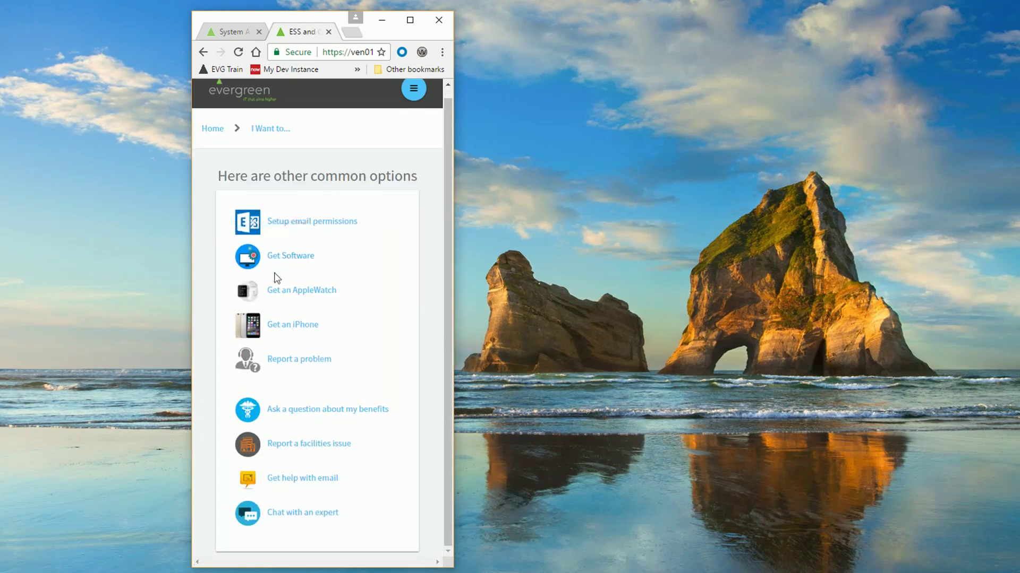
pyautogui.scroll(1, 276, 272)
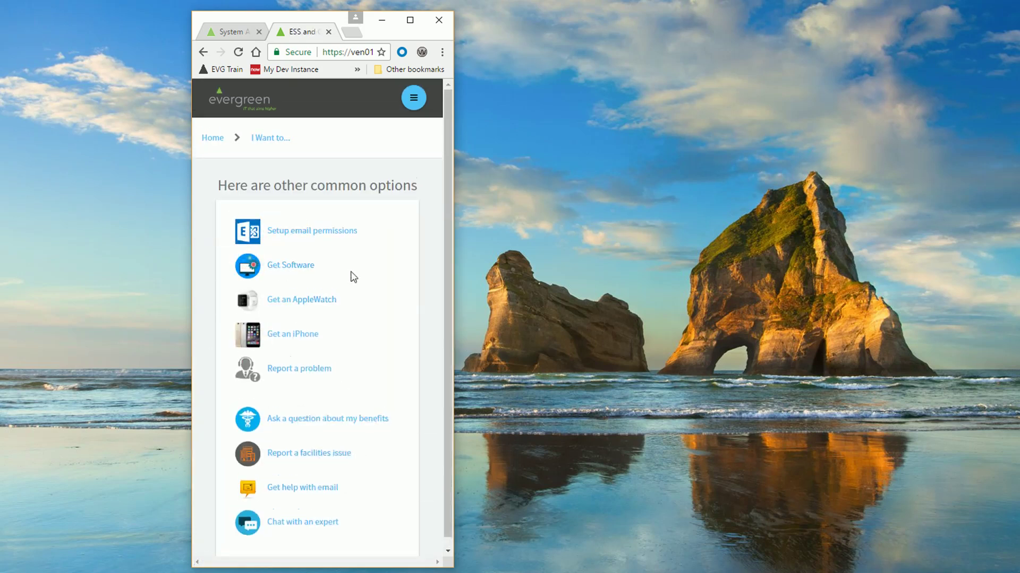
# Step: Maximize the portal window and open the EVG I Want to... widget in the widget editor
pyautogui.click(410, 21)
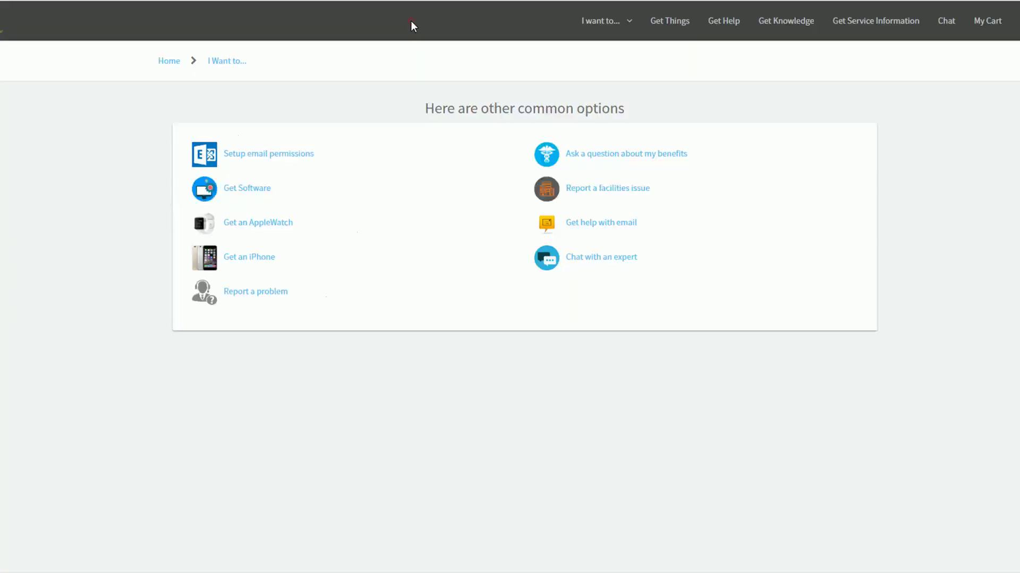
pyautogui.keyDown('ctrl'); pyautogui.rightClick(393, 194); pyautogui.keyUp('ctrl')
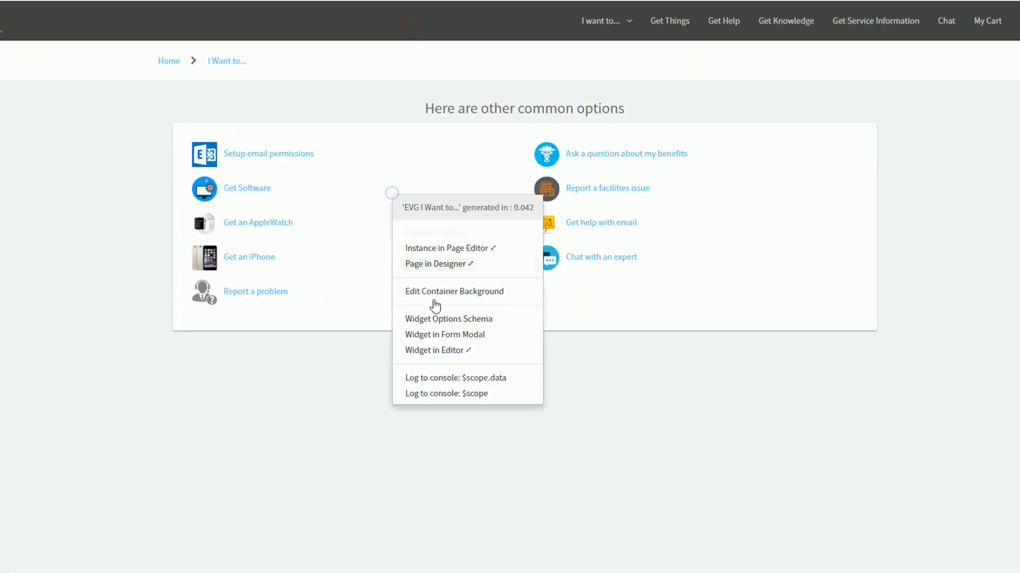
pyautogui.click(440, 351)
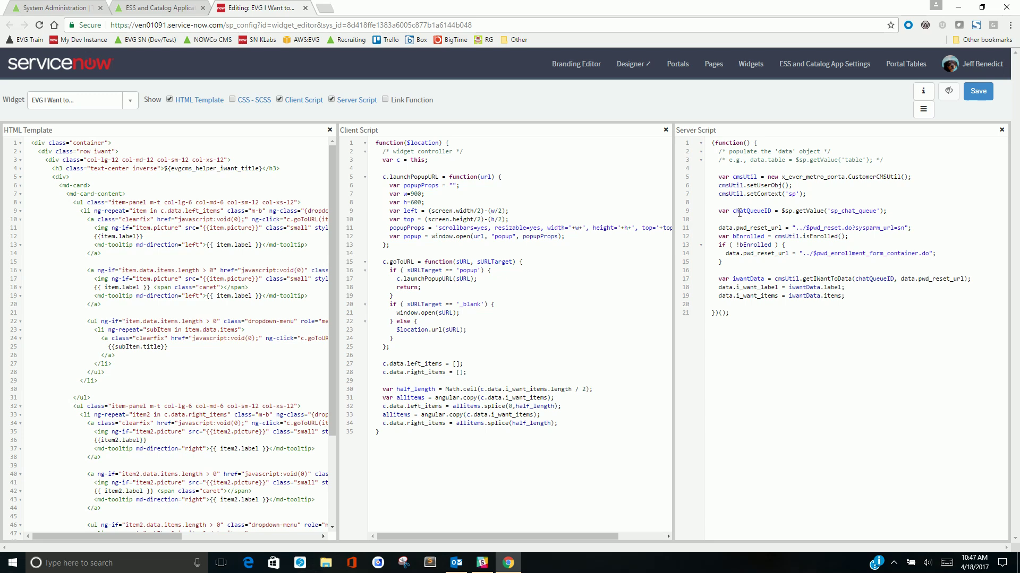
# Step: Examine the widget's server script, highlighting the getIWantToData call and the iwantData variable on line 17
pyautogui.click(778, 177)
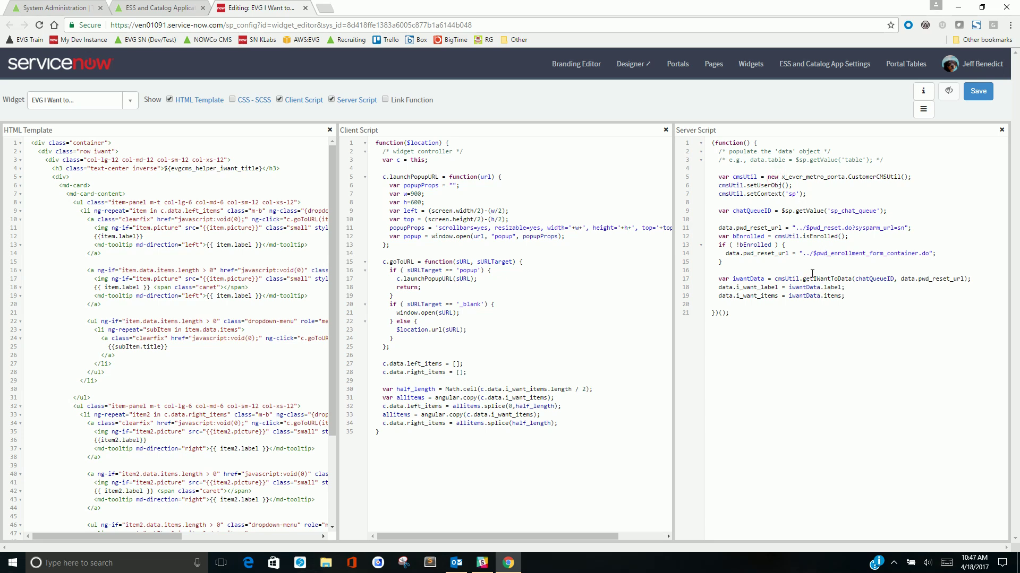
pyautogui.doubleClick(811, 276)
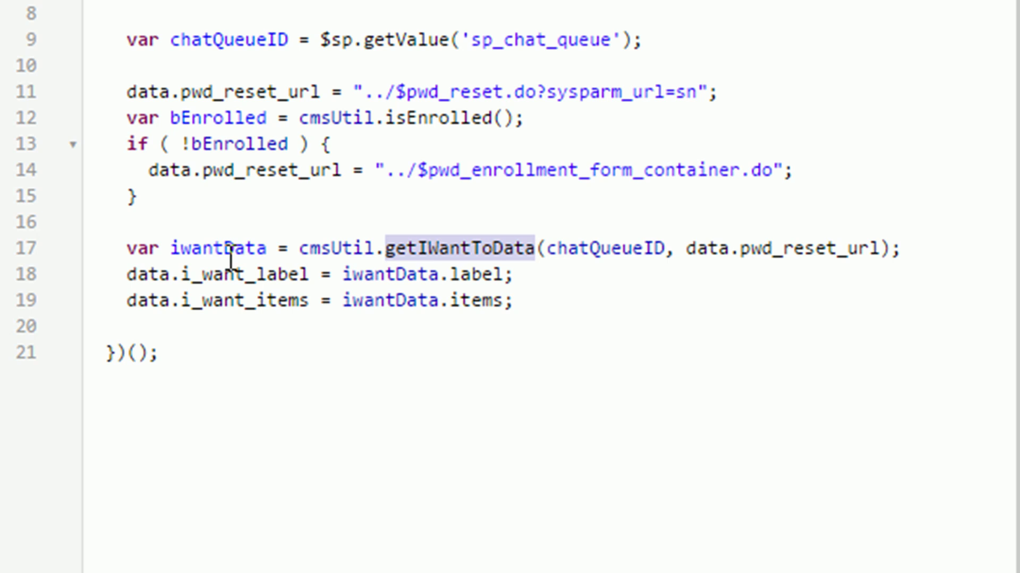
pyautogui.doubleClick(216, 247)
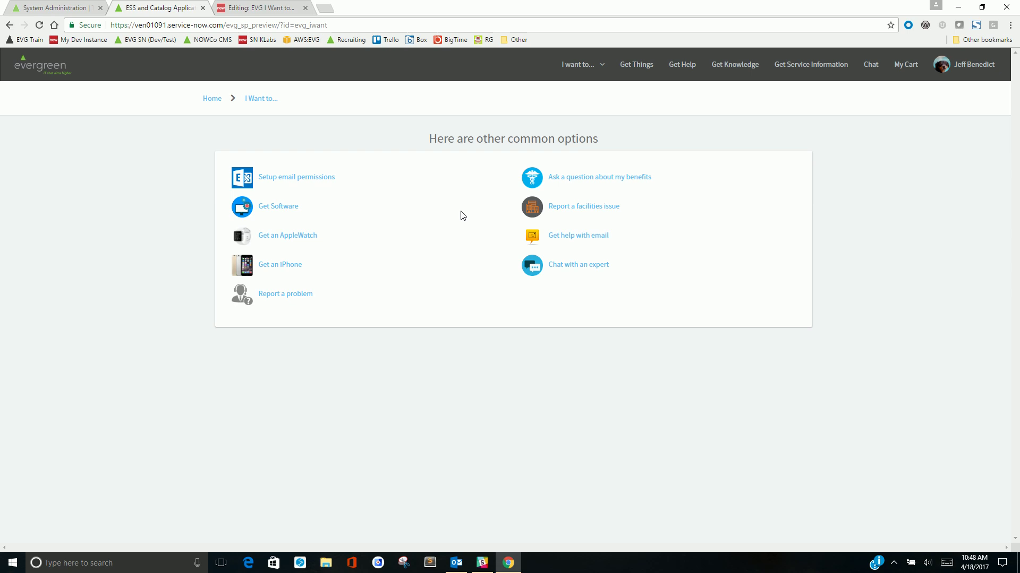
# Step: Open the "I want to..." mega menu over the portal's I Want to... page to compare their options, and close it
pyautogui.click(588, 59)
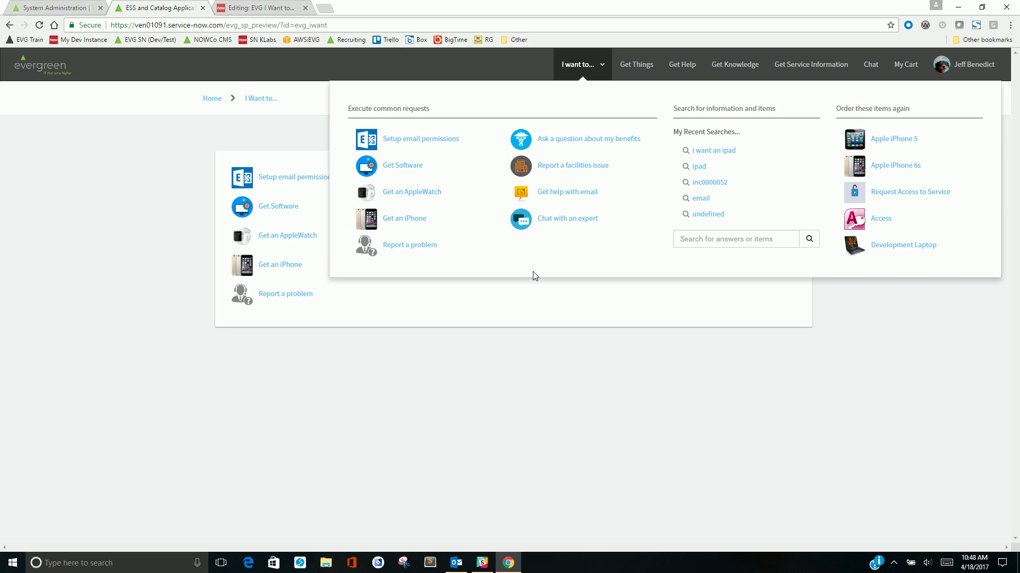
pyautogui.click(227, 140)
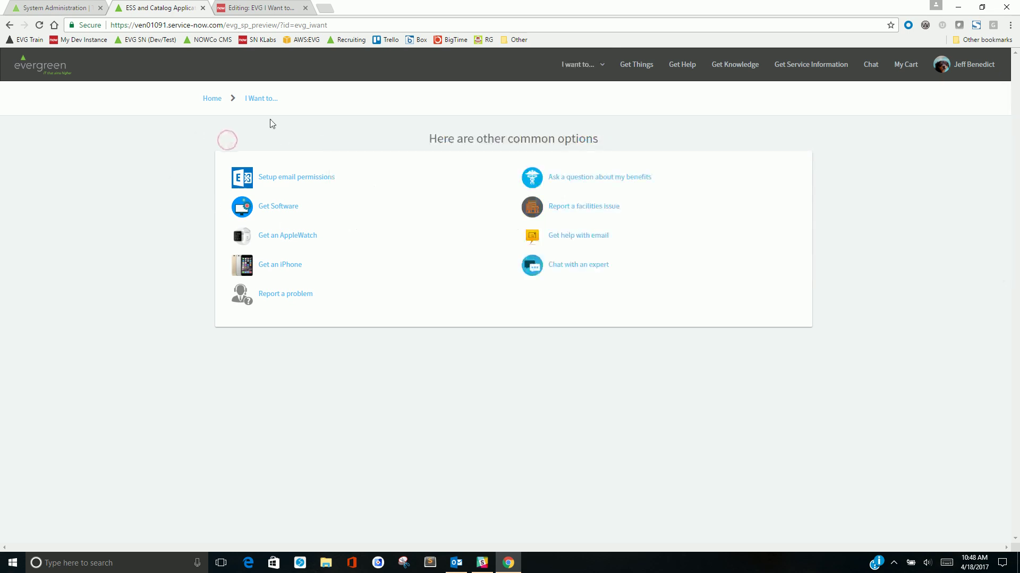
# Step: Open the system properties list in the System Administration instance using sys_properties.list
pyautogui.click(42, 9)
pyautogui.click(66, 90)
pyautogui.write('sys_properties')
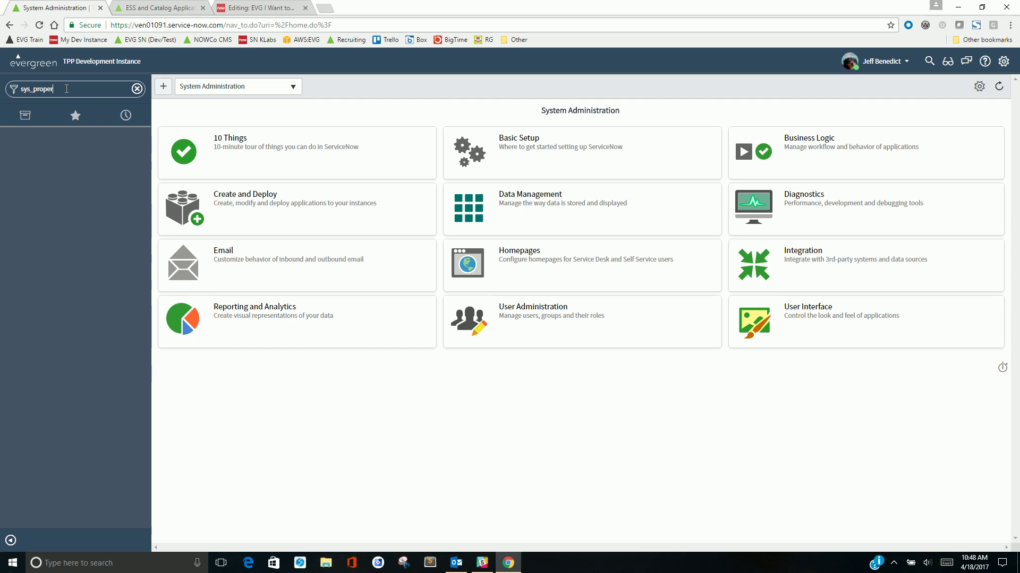
pyautogui.write('.list')
pyautogui.press('Return')
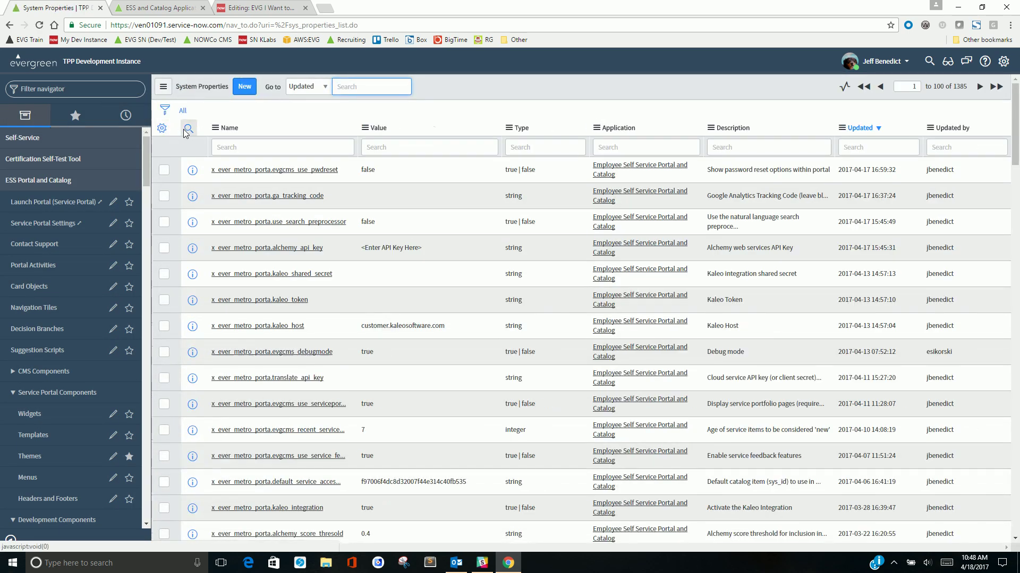
# Step: Try to filter the system properties by names containing "iwant"
pyautogui.click(223, 145)
pyautogui.write('*ev')
pyautogui.write('ant')
pyautogui.press('Return')
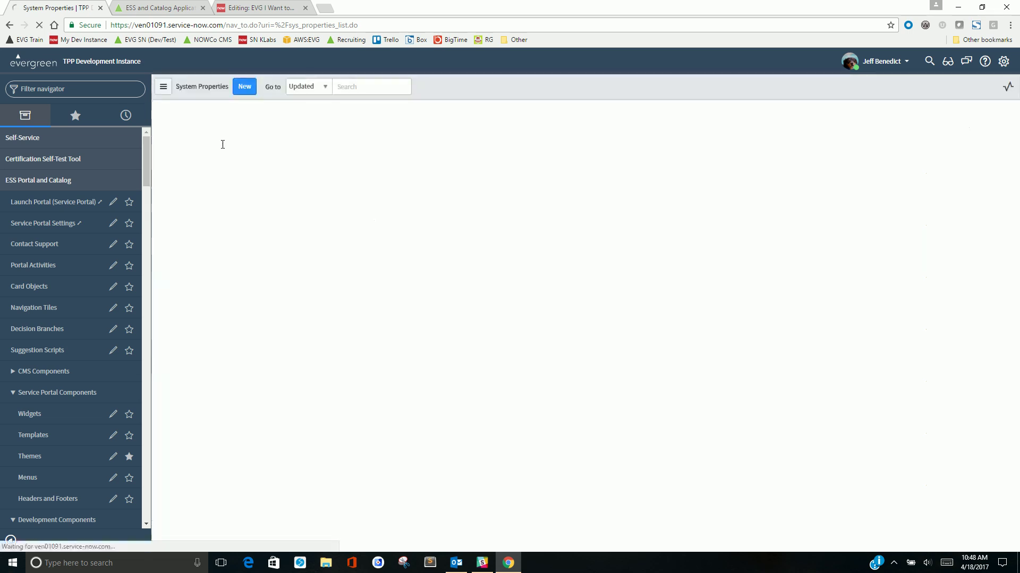
# Step: Filter the system properties by names containing "want", and open the x_ever_metro_porta.i_want_to_menu property to highlight its value
pyautogui.write('*want')
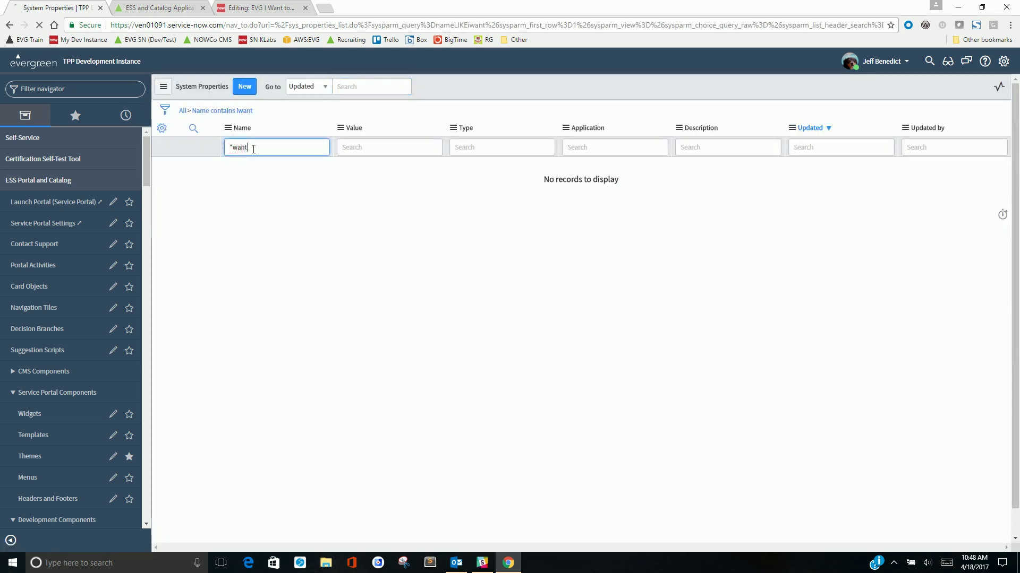
pyautogui.press('Return')
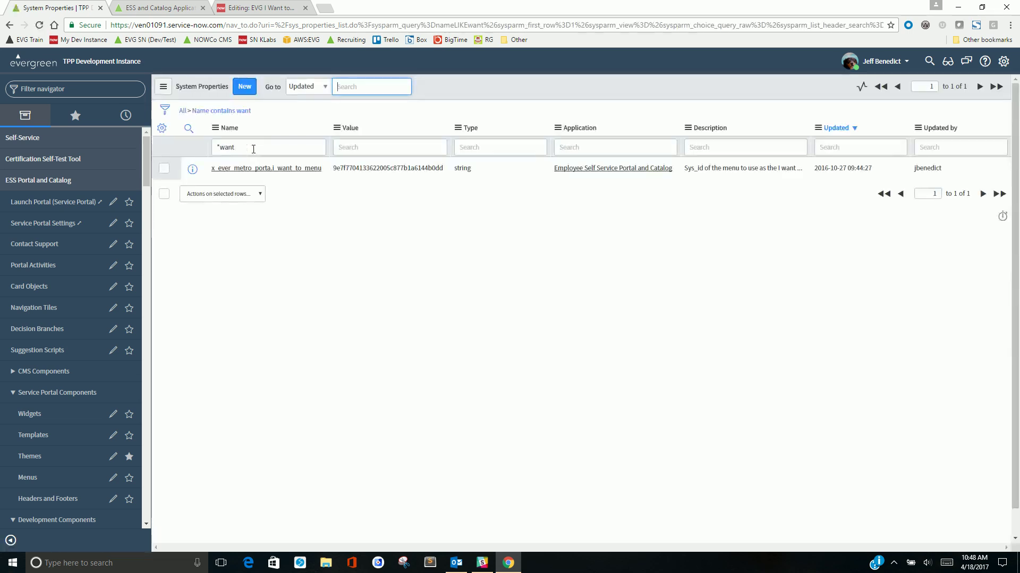
pyautogui.click(290, 169)
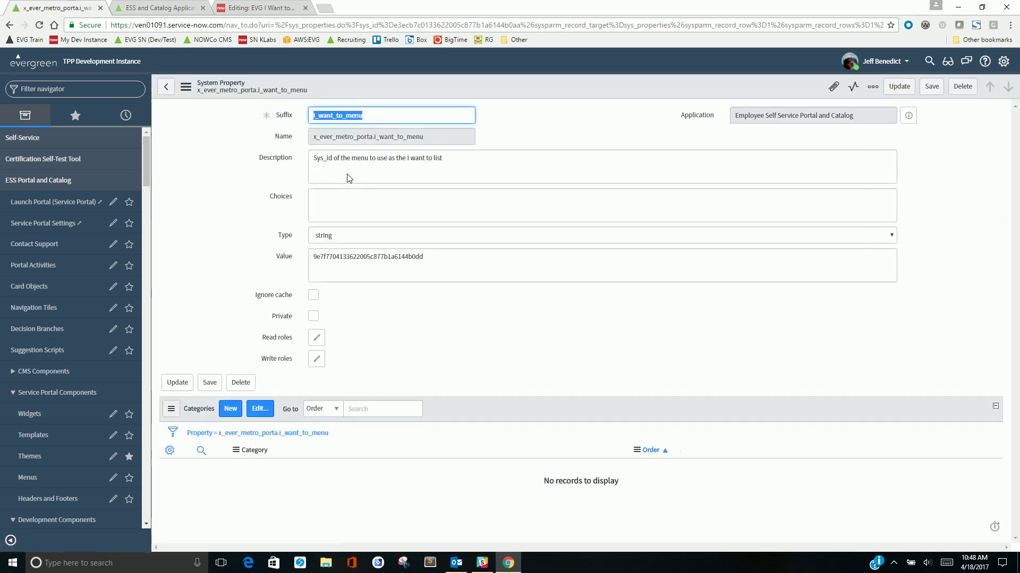
pyautogui.moveTo(440, 256); pyautogui.dragTo(286, 246)
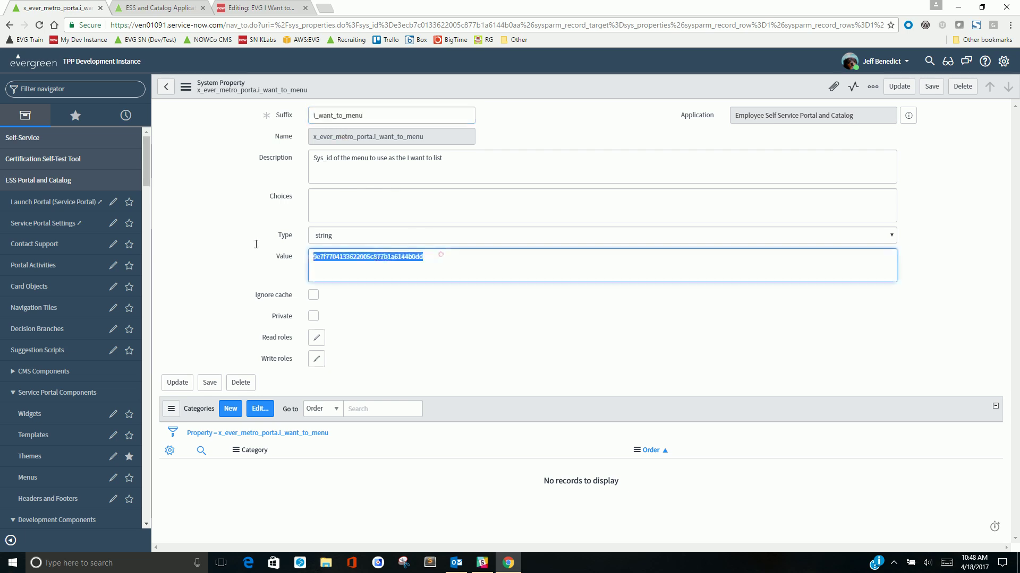
# Step: Open the "I want to..." item of the evgsp_menu menu and review its condition and child menu items
pyautogui.scroll(-1, 53, 345)
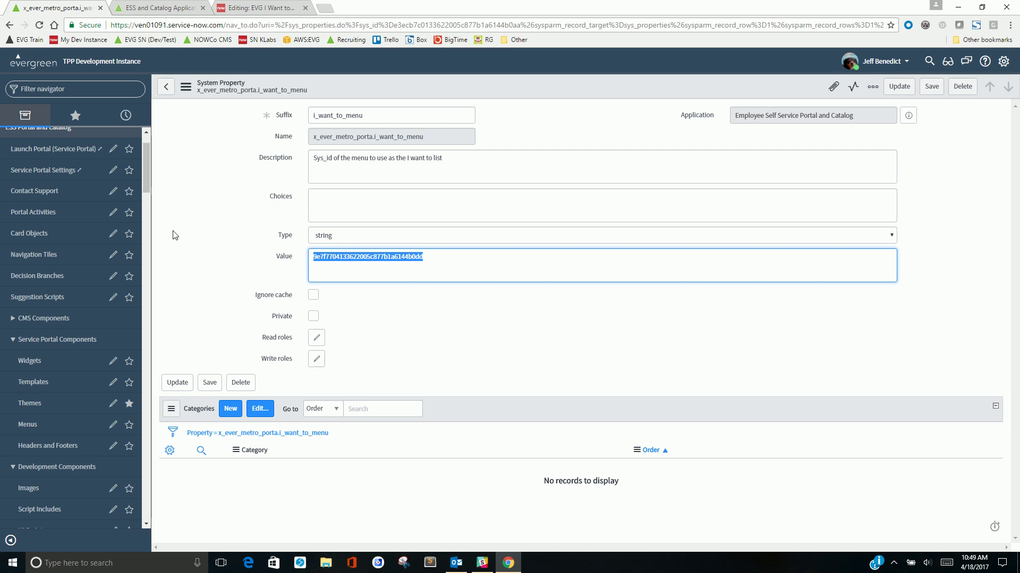
pyautogui.click(46, 429)
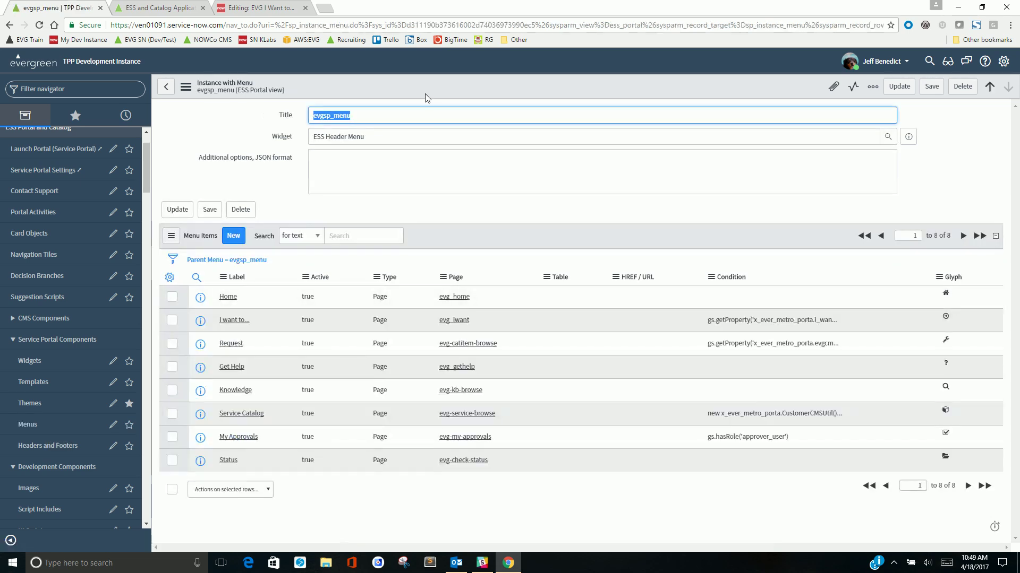
pyautogui.click(229, 321)
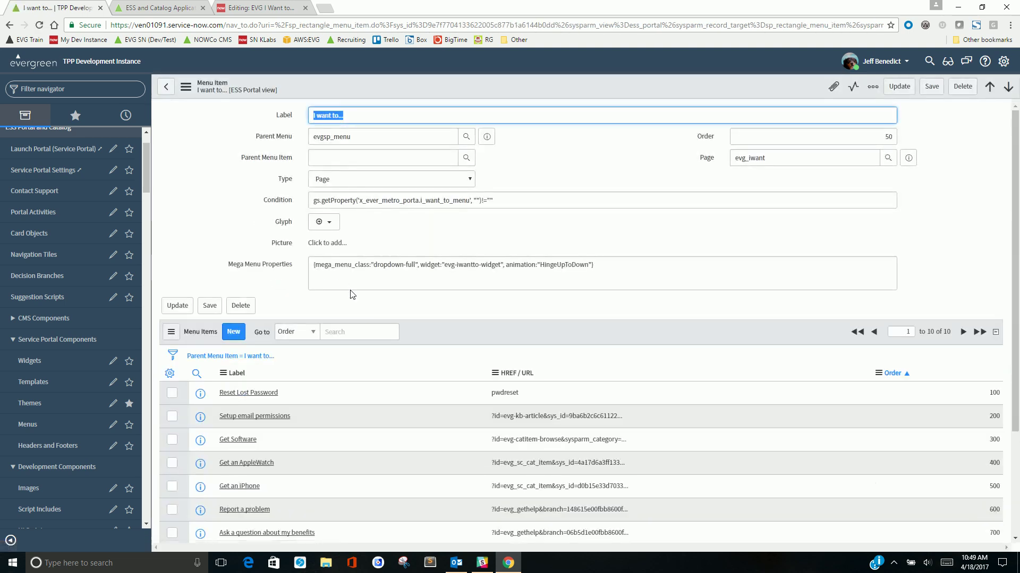
pyautogui.doubleClick(476, 200)
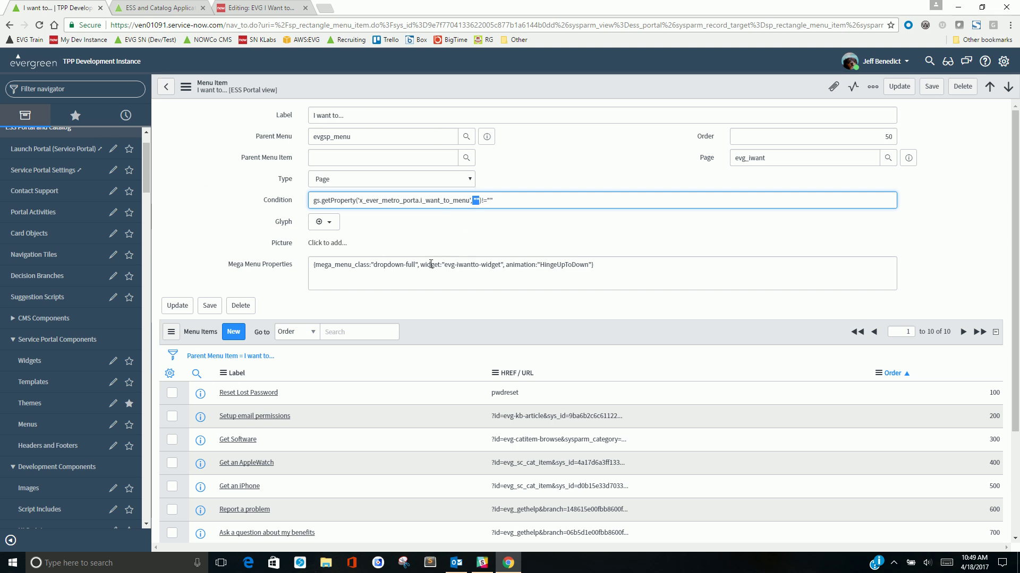
pyautogui.scroll(-2, 286, 338)
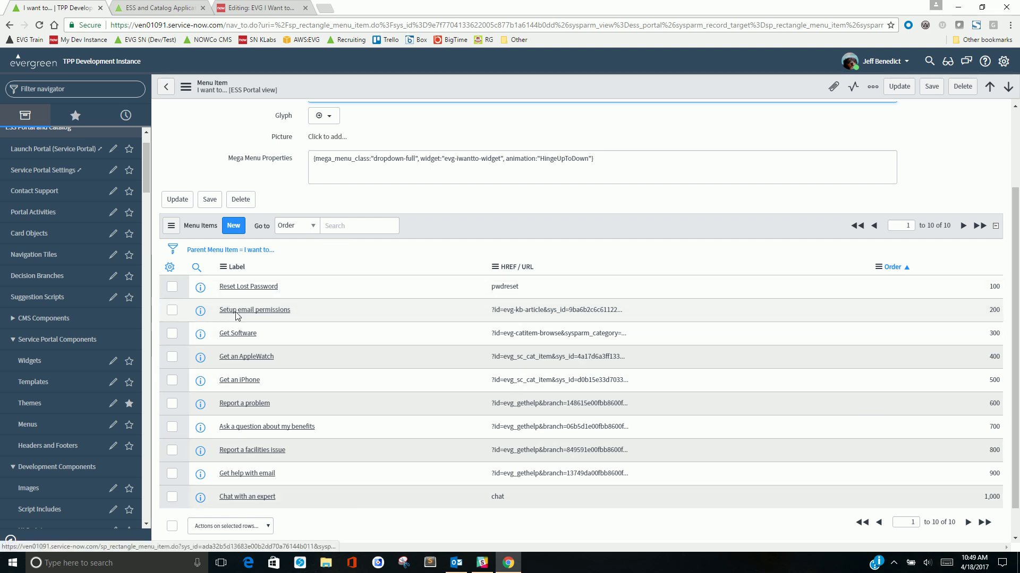
# Step: Compare the portal's "I want to..." mega menu with its menu item records, and inspect the Get an iPhone item before returning to the parent item
pyautogui.click(159, 7)
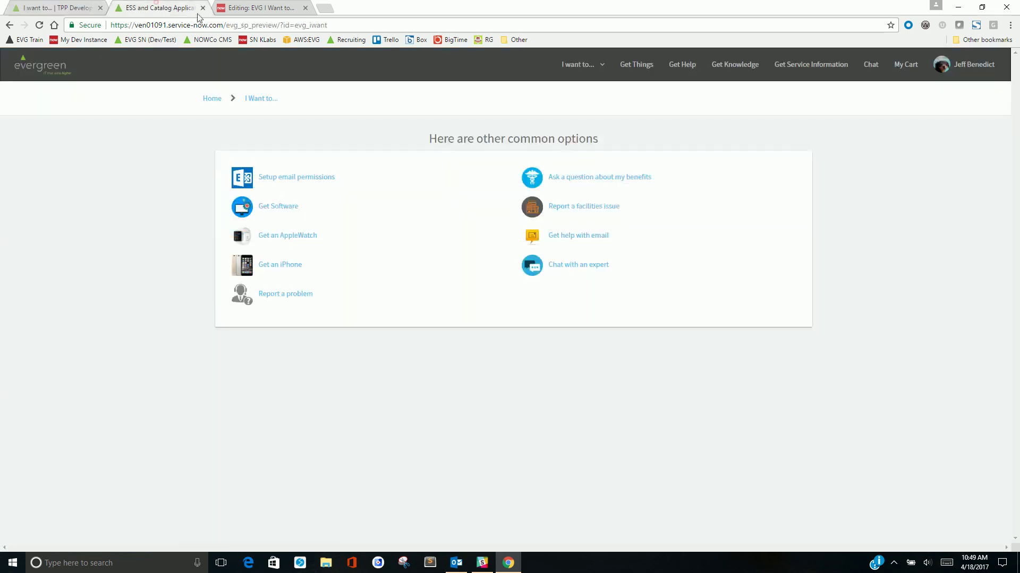
pyautogui.click(567, 67)
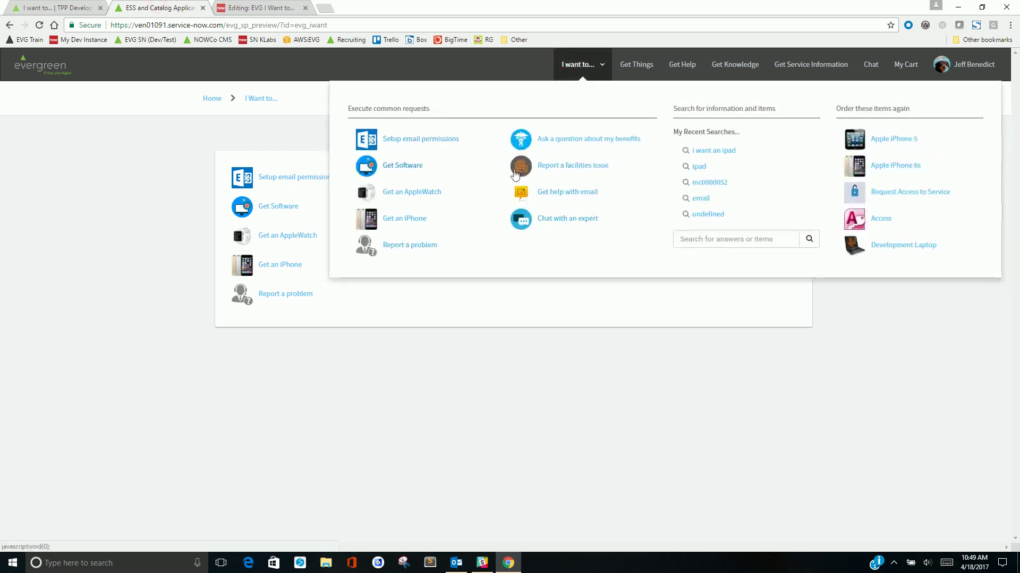
pyautogui.click(56, 7)
pyautogui.click(247, 380)
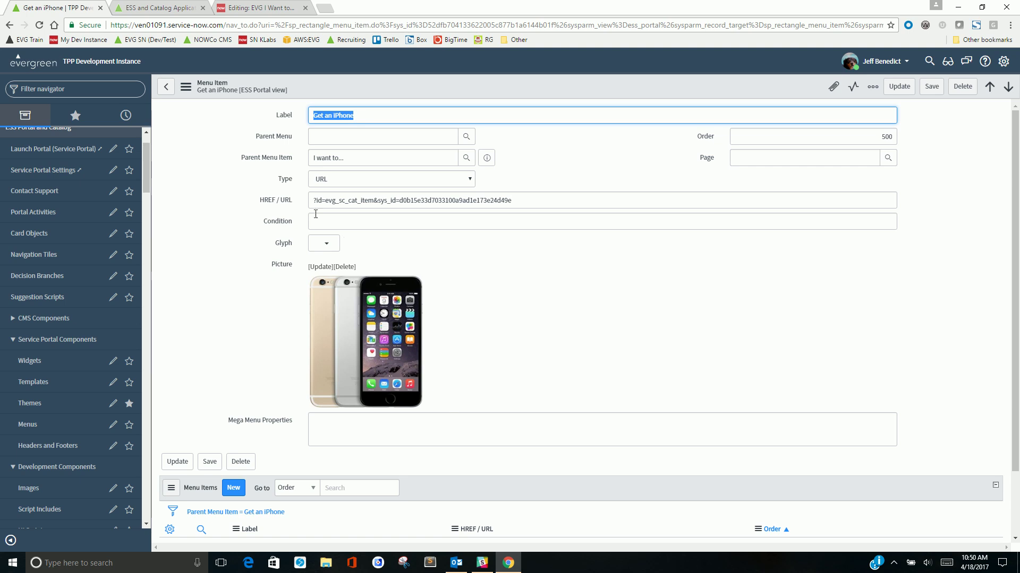
pyautogui.click(166, 87)
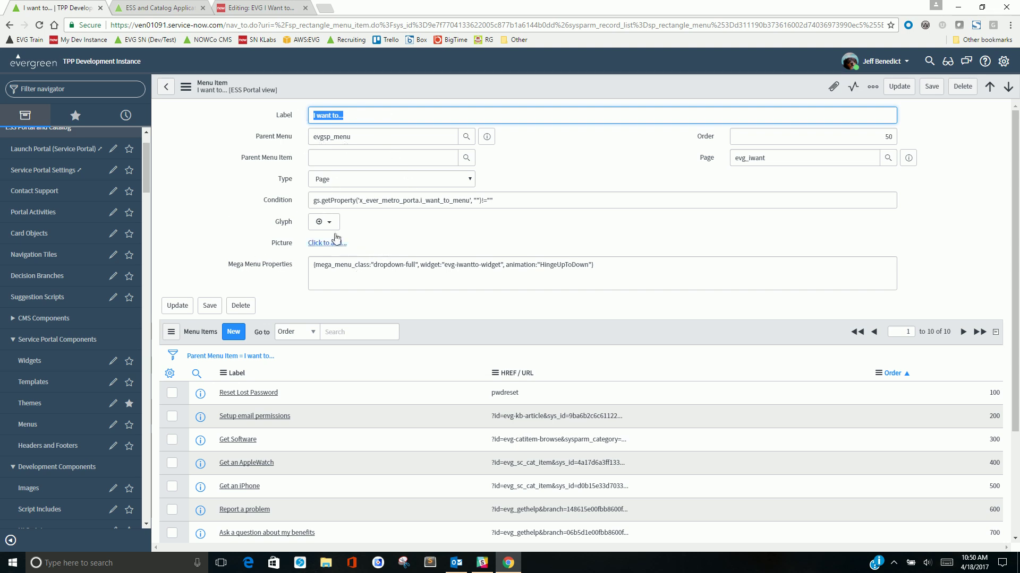
# Step: Examine the Mega Menu Properties of the "I want to..." item, highlighting the evg-iwantto-widget reference
pyautogui.moveTo(635, 266); pyautogui.dragTo(289, 277)
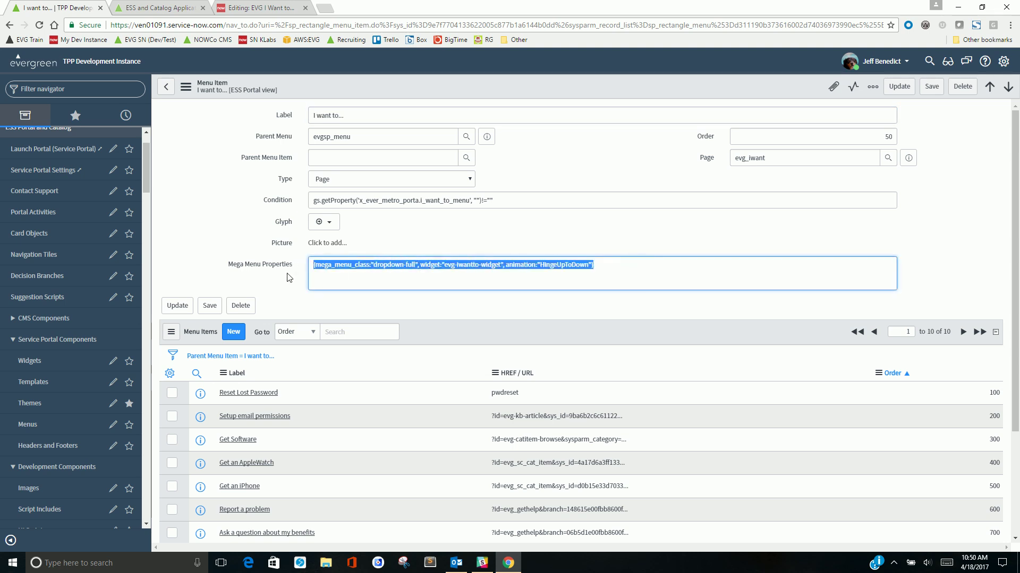
pyautogui.click(383, 265)
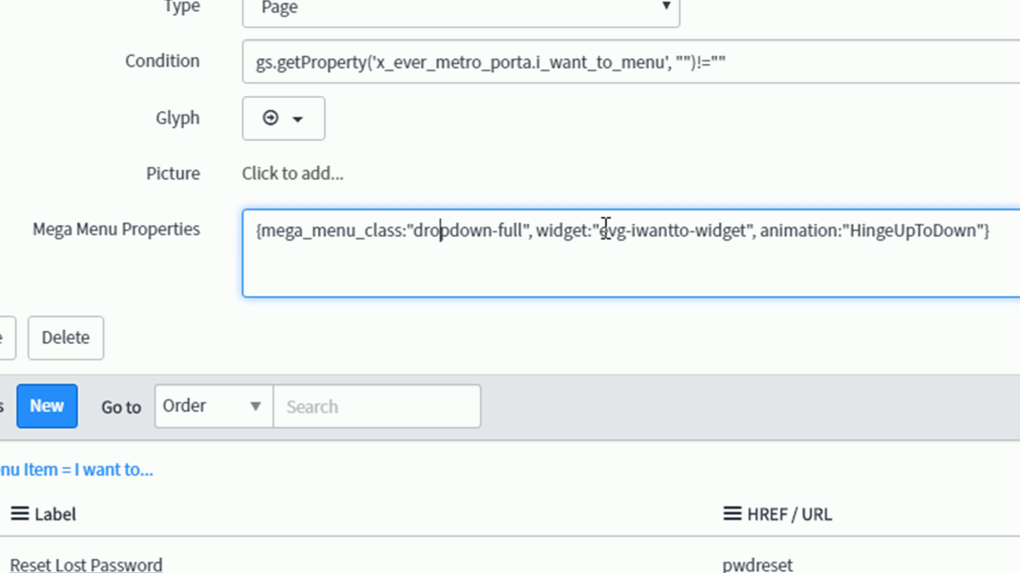
pyautogui.moveTo(599, 230); pyautogui.dragTo(748, 225)
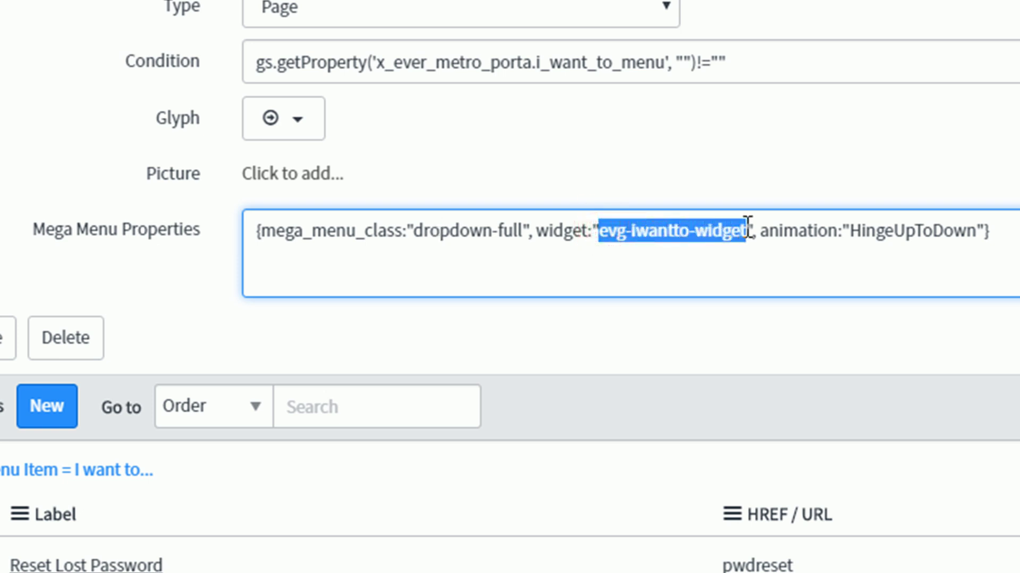
pyautogui.click(701, 234)
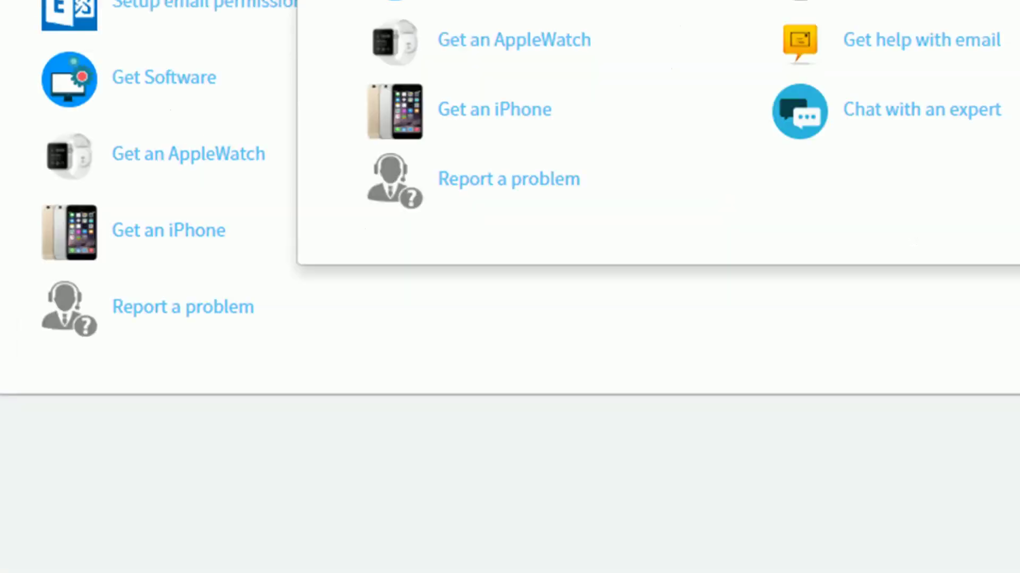
# Step: Open and close the portal's "I want to..." mega menu repeatedly to observe its drop-down animation
pyautogui.click(607, 41)
pyautogui.click(575, 73)
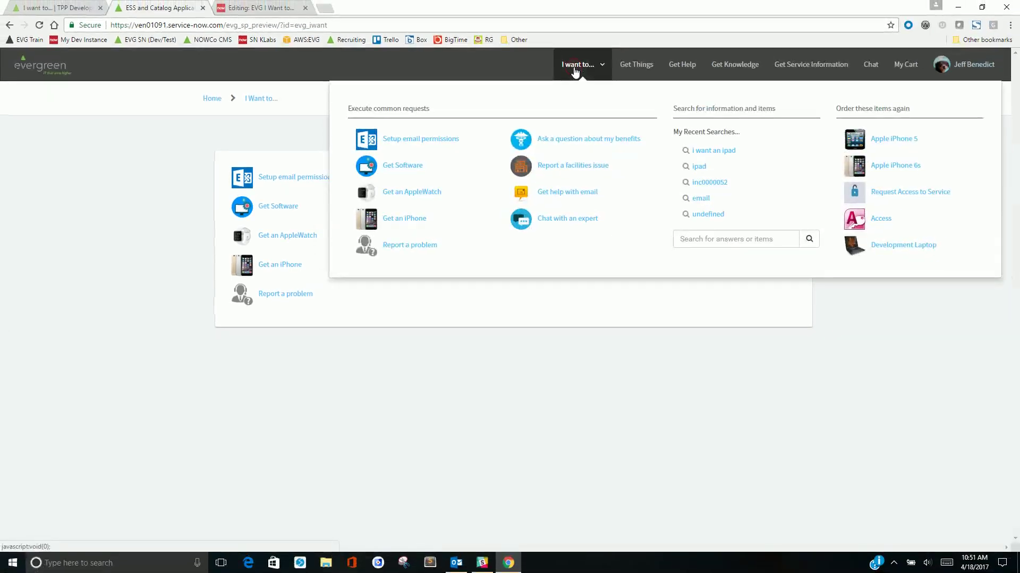
pyautogui.click(575, 73)
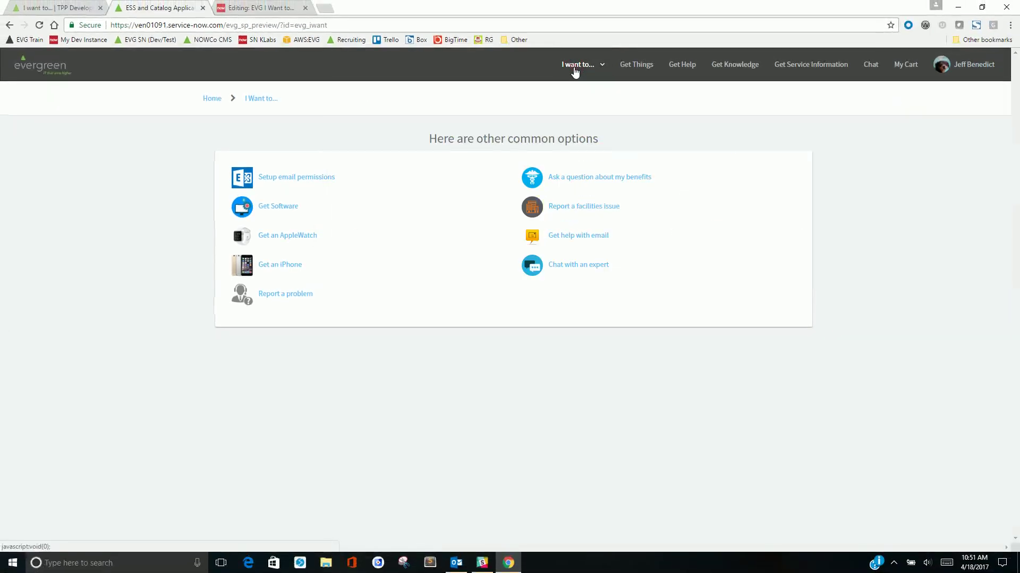
# Step: Open the ven01092.service-now.com/evg_sp_now portal in a new browser tab
pyautogui.click(326, 8)
pyautogui.write('ven01092')
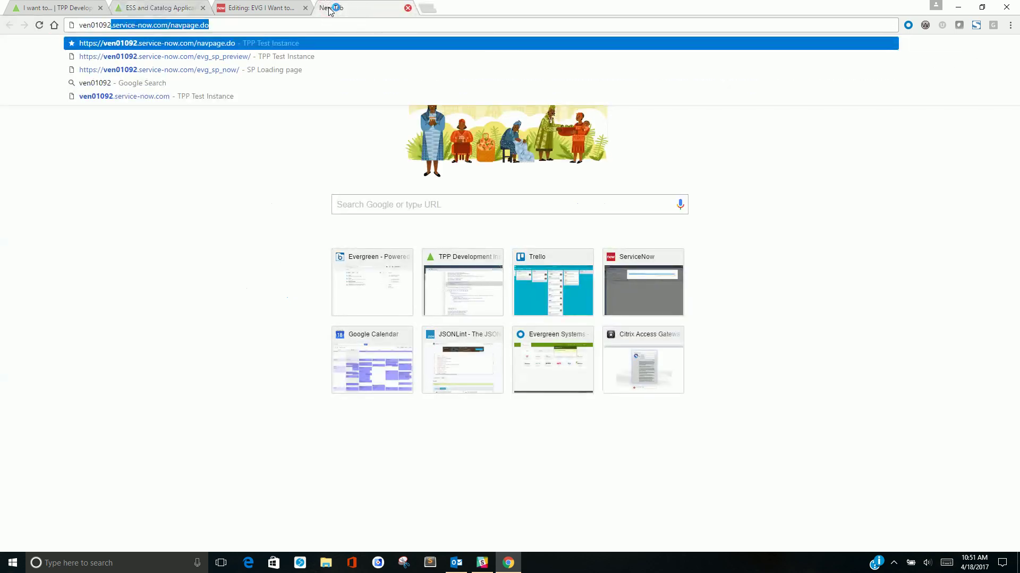
pyautogui.press('End')
pyautogui.press('BackSpace')
pyautogui.press('BackSpace')
pyautogui.press('BackSpace')
pyautogui.press('BackSpace')
pyautogui.press('BackSpace')
pyautogui.press('BackSpace')
pyautogui.press('BackSpace')
pyautogui.press('BackSpace')
pyautogui.press('BackSpace')
pyautogui.press('BackSpace')
pyautogui.write('ev')
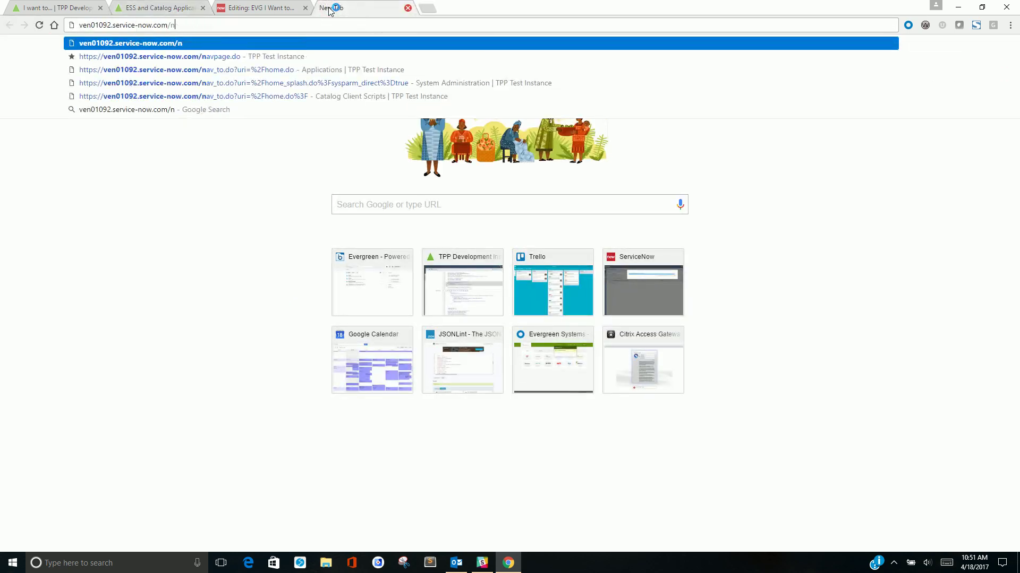
pyautogui.click(339, 56)
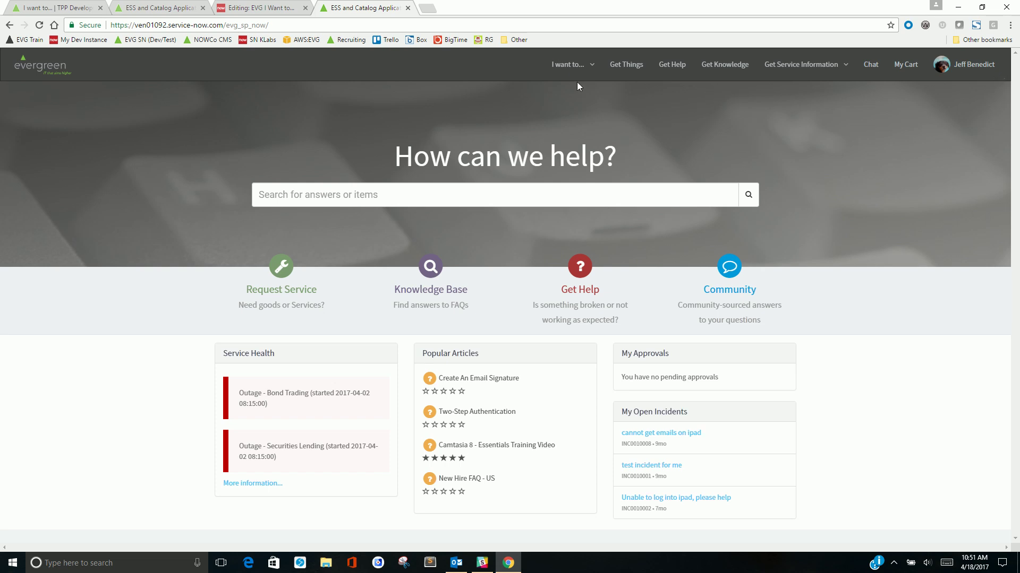
# Step: View the "I want to..." and Get Service Information mega menus on the evg_sp_now portal, then return to the ven01091 portal
pyautogui.click(575, 64)
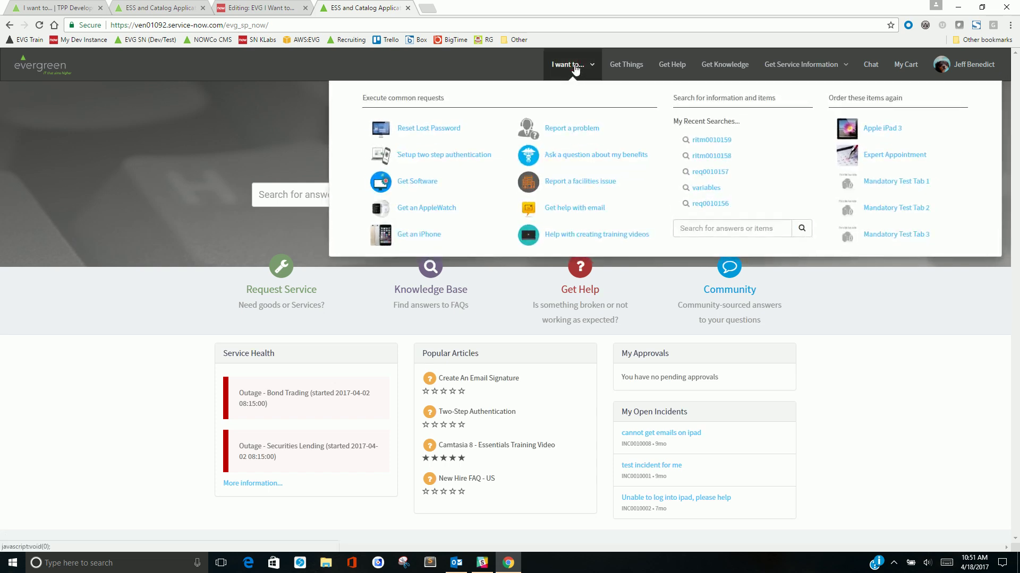
pyautogui.click(810, 64)
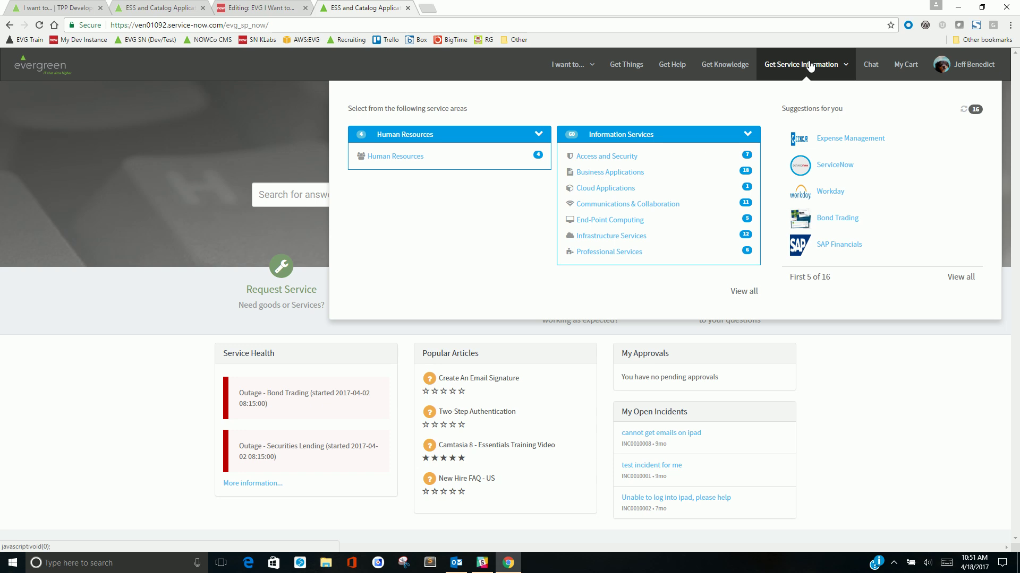
pyautogui.click(785, 72)
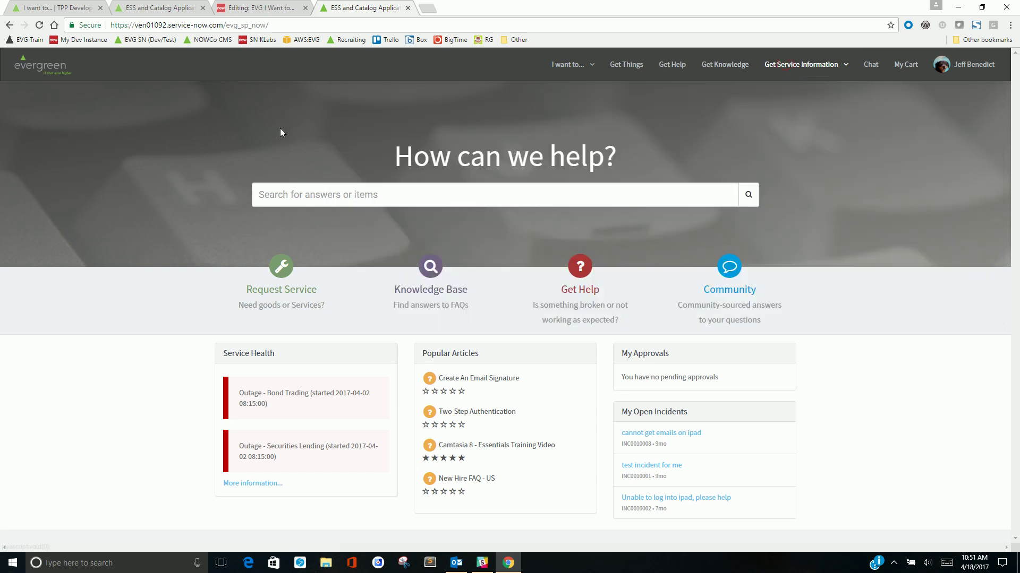
pyautogui.click(146, 8)
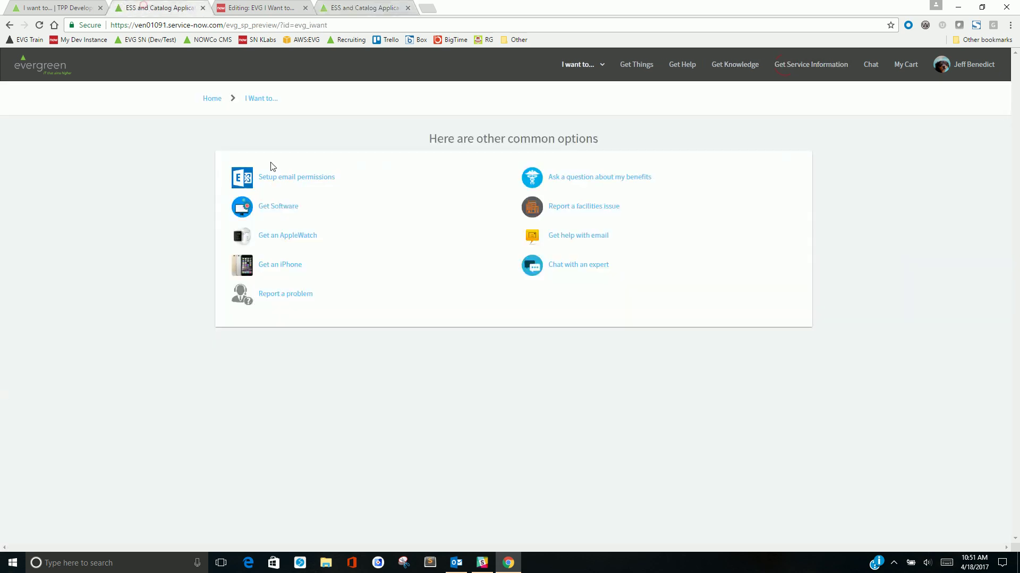
# Step: Open the Now-Theme record from the Service Portal themes and review its CSS includes
pyautogui.click(60, 5)
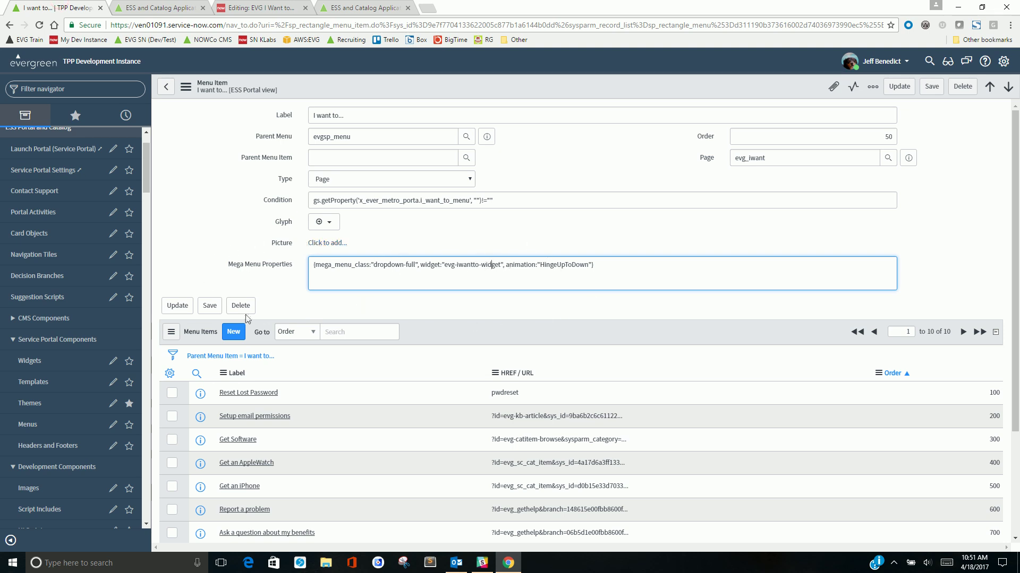
pyautogui.click(30, 405)
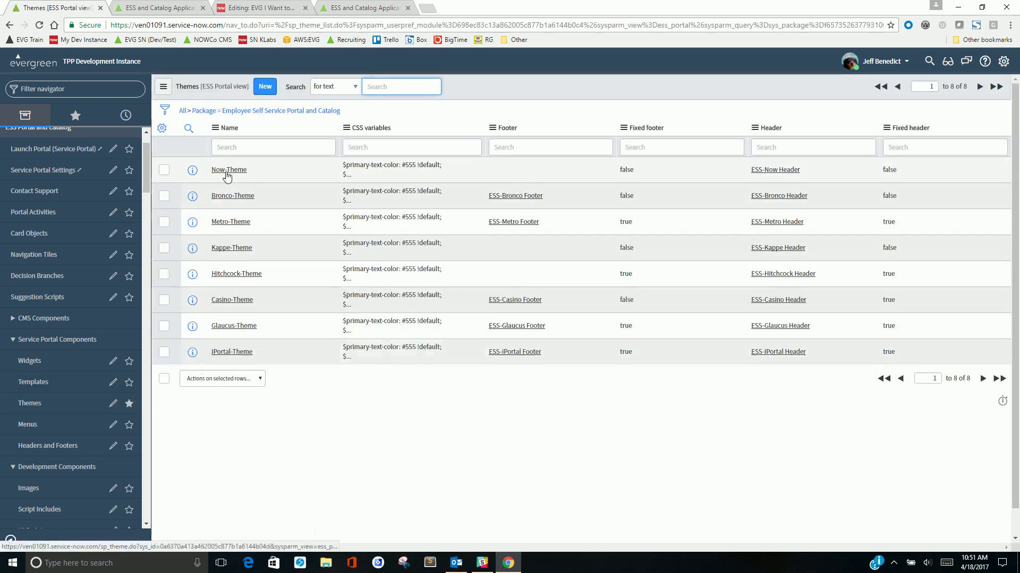
pyautogui.click(227, 176)
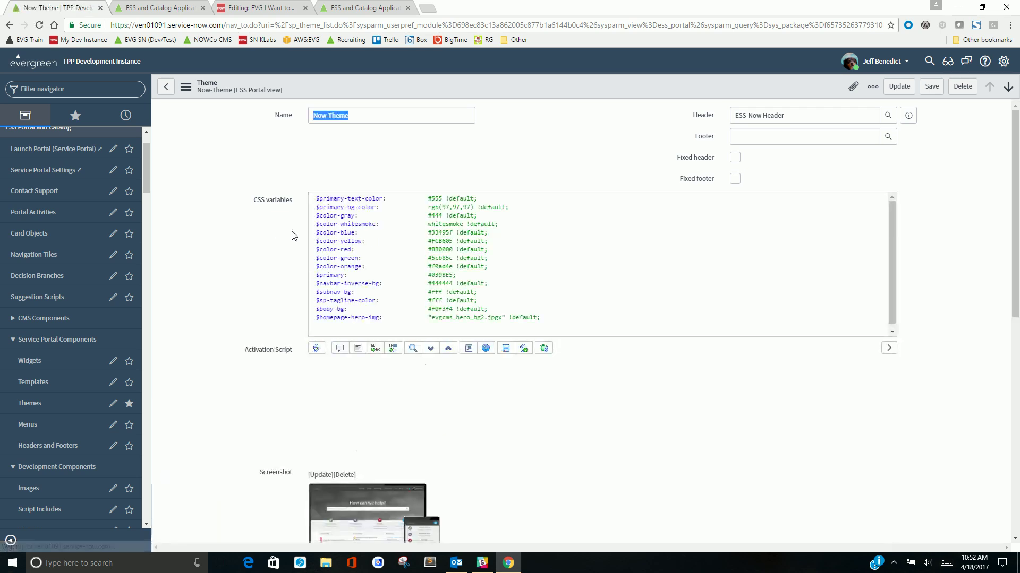
pyautogui.scroll(-8, 243, 205)
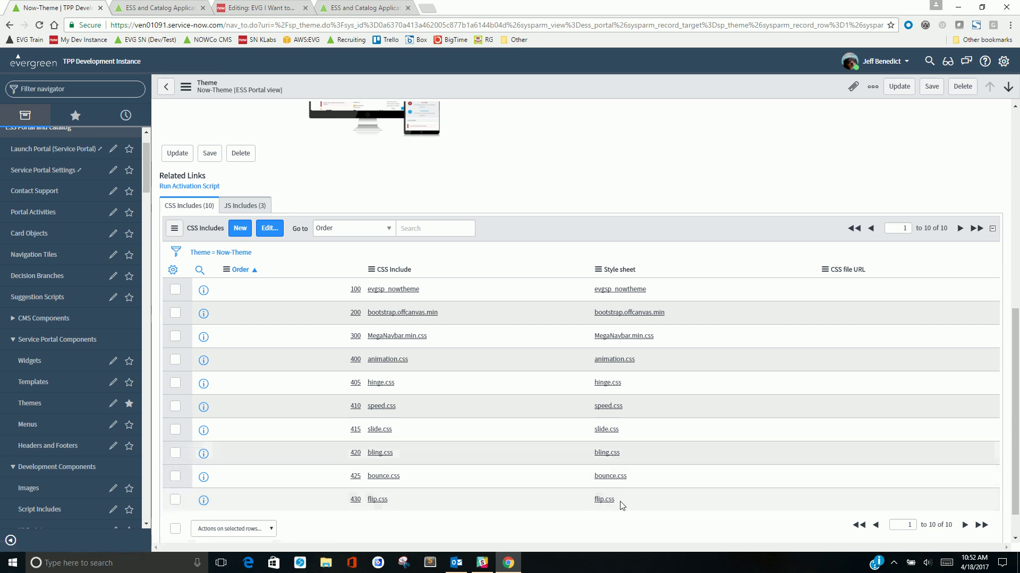
# Step: Examine the bounce.css style sheet, highlighting keyframe names such as Bounce, BounceLeftToRight and BounceRightToLeft, and return to the theme record
pyautogui.click(609, 476)
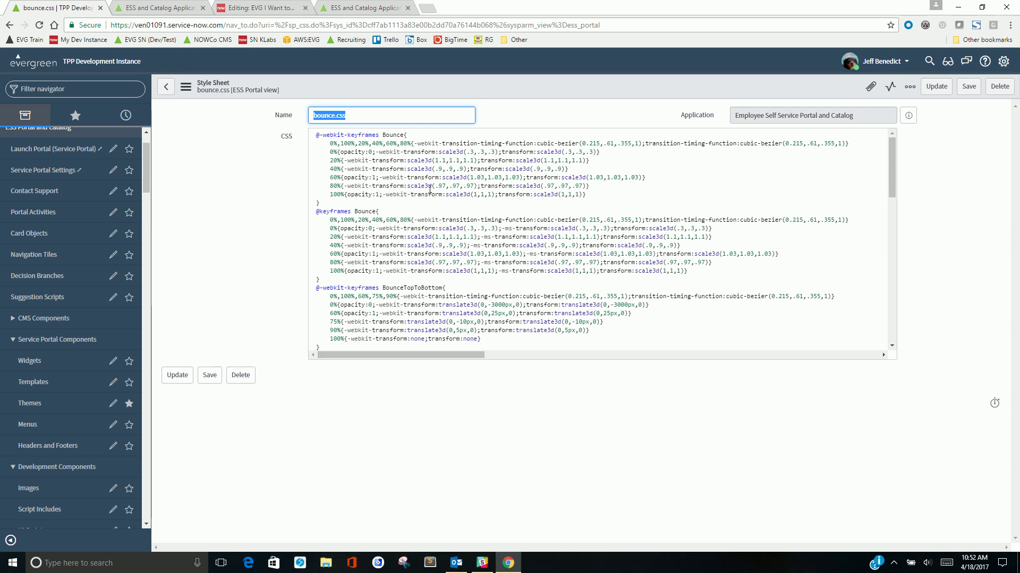
pyautogui.doubleClick(400, 135)
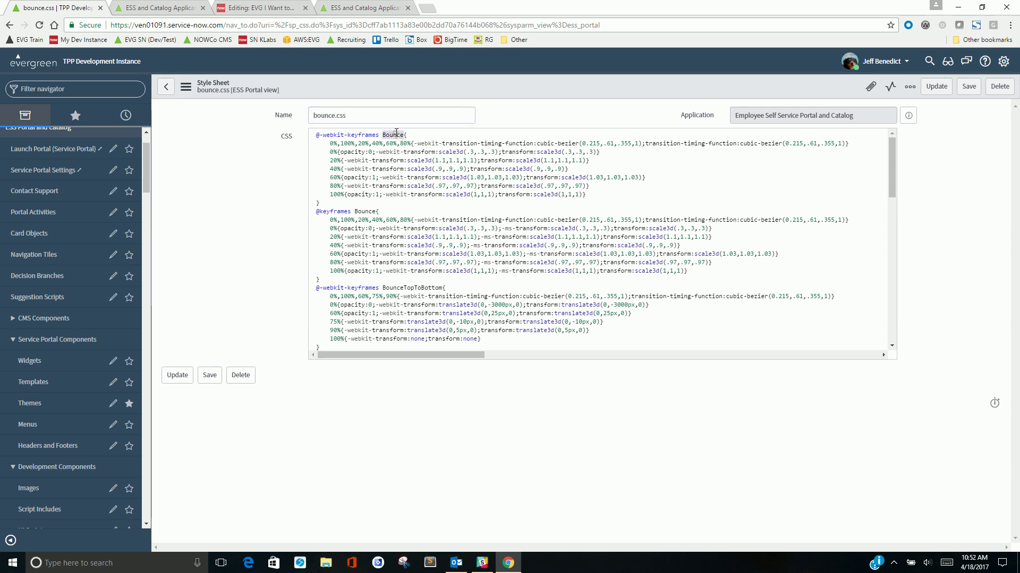
pyautogui.click(416, 287)
pyautogui.scroll(-5, 429, 189)
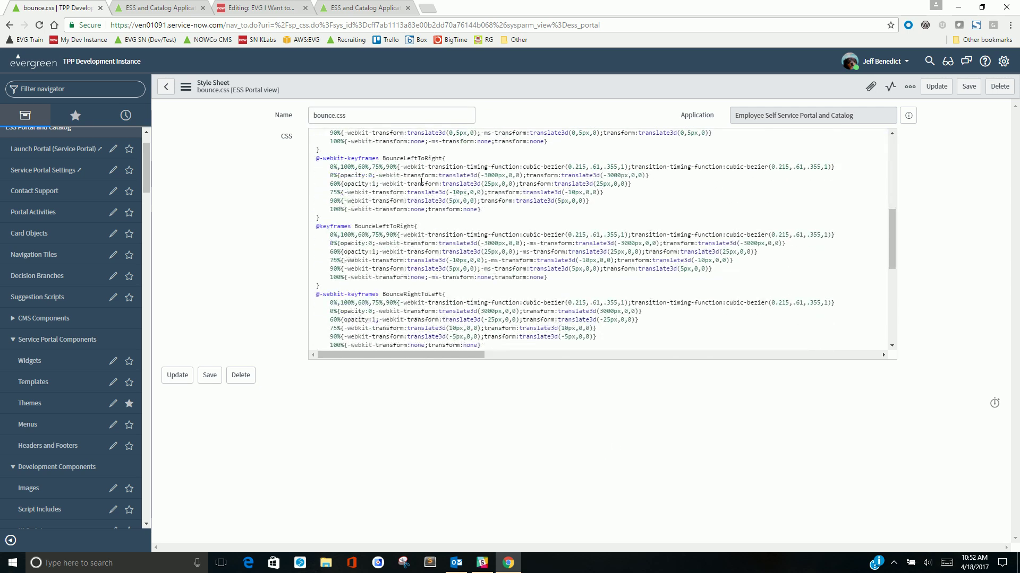
pyautogui.doubleClick(404, 157)
pyautogui.doubleClick(391, 224)
pyautogui.click(404, 294)
pyautogui.doubleClick(404, 294)
pyautogui.scroll(-3, 407, 295)
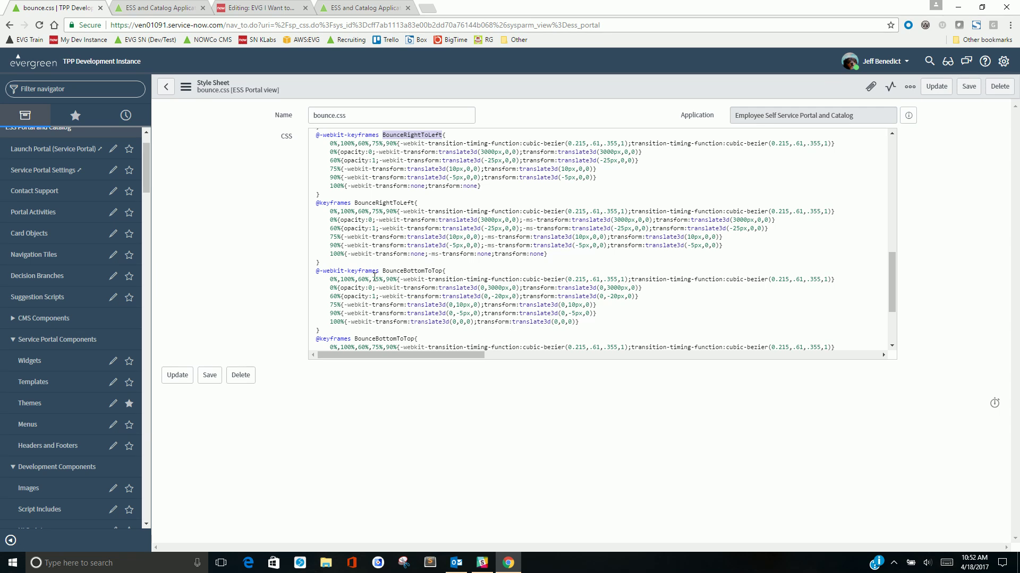
pyautogui.click(165, 86)
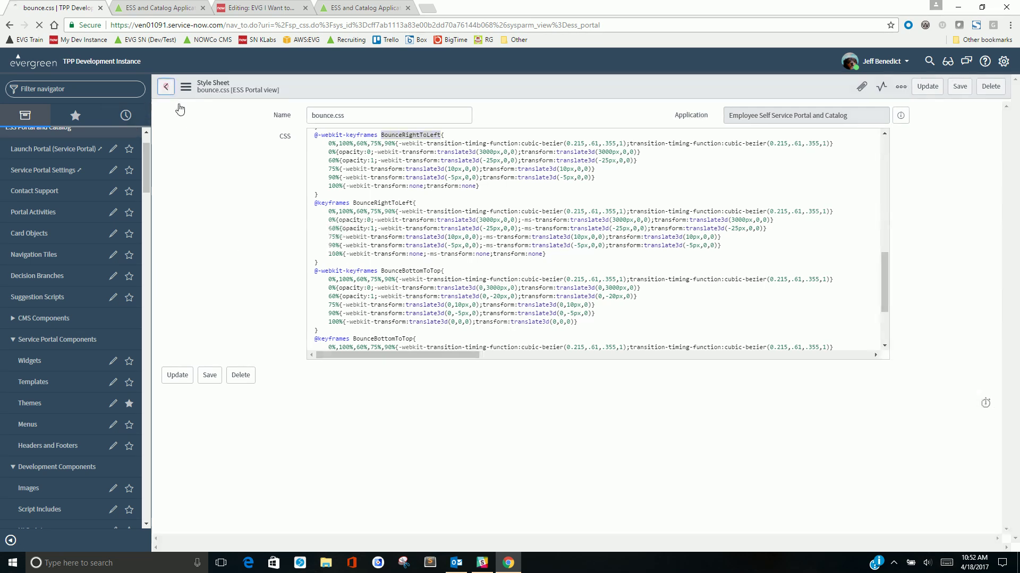
# Step: Go to the ven01091 portal's home page and view its "I want to..." mega menu
pyautogui.click(169, 8)
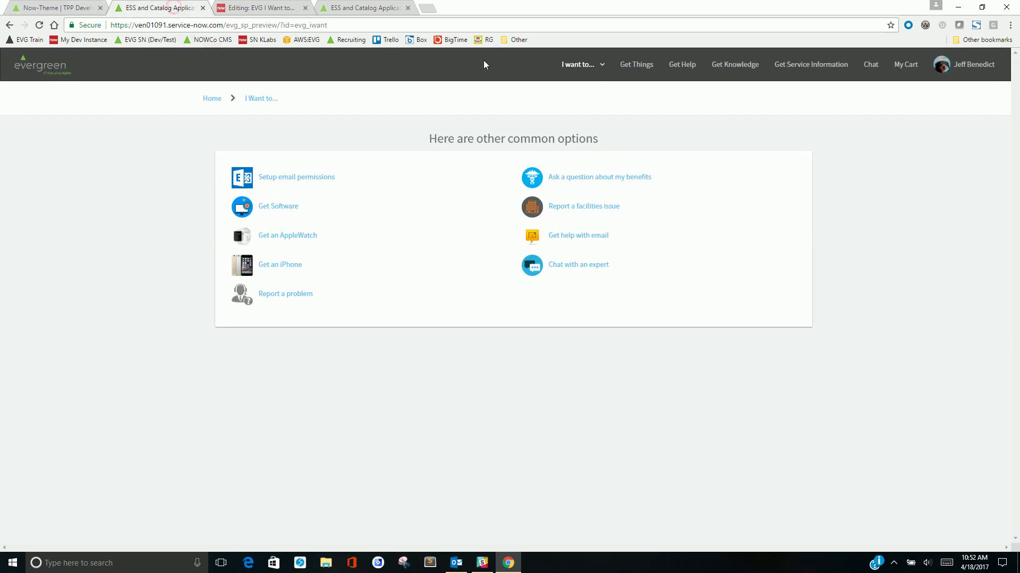
pyautogui.click(202, 104)
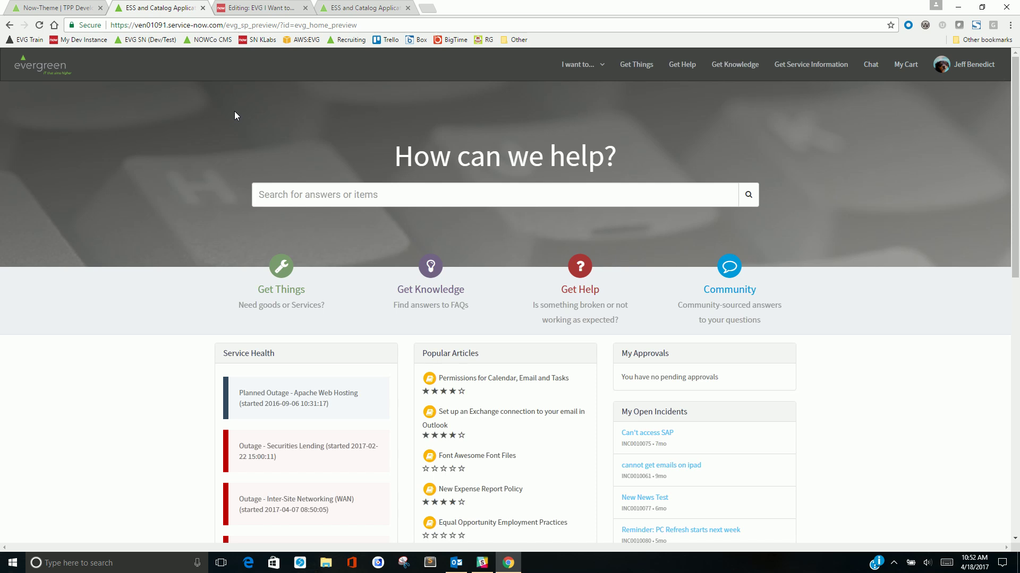
pyautogui.click(588, 66)
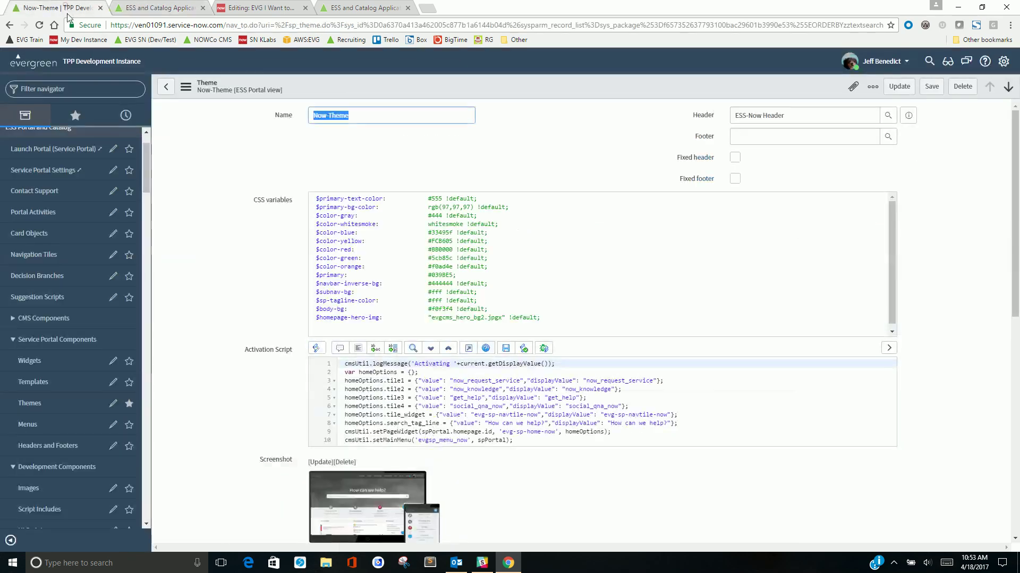
# Step: Reopen the "I want to..." menu item from the navigation history and select the evg-iwantto-widget ID in its Mega Menu Properties
pyautogui.click(58, 8)
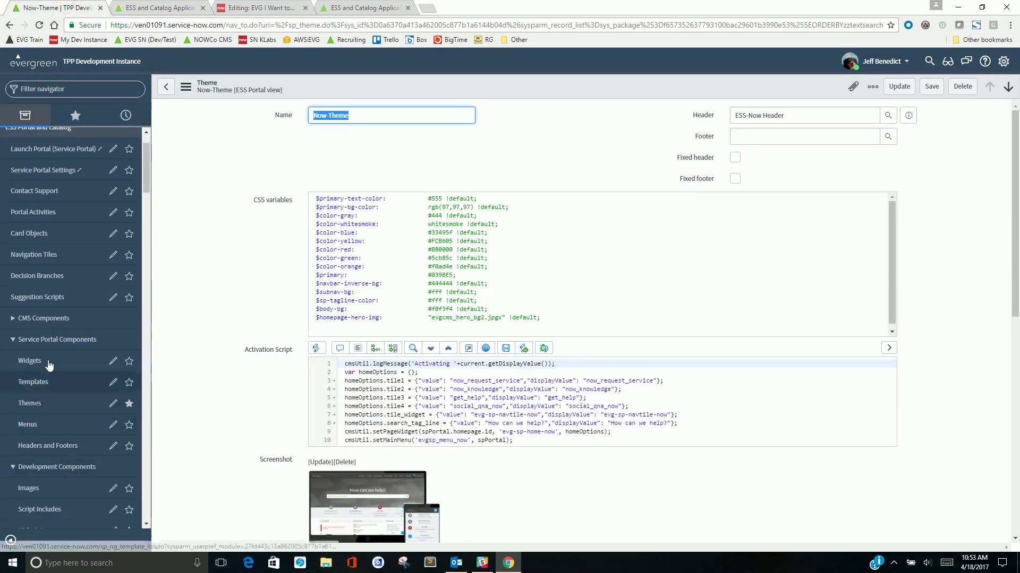
pyautogui.click(118, 115)
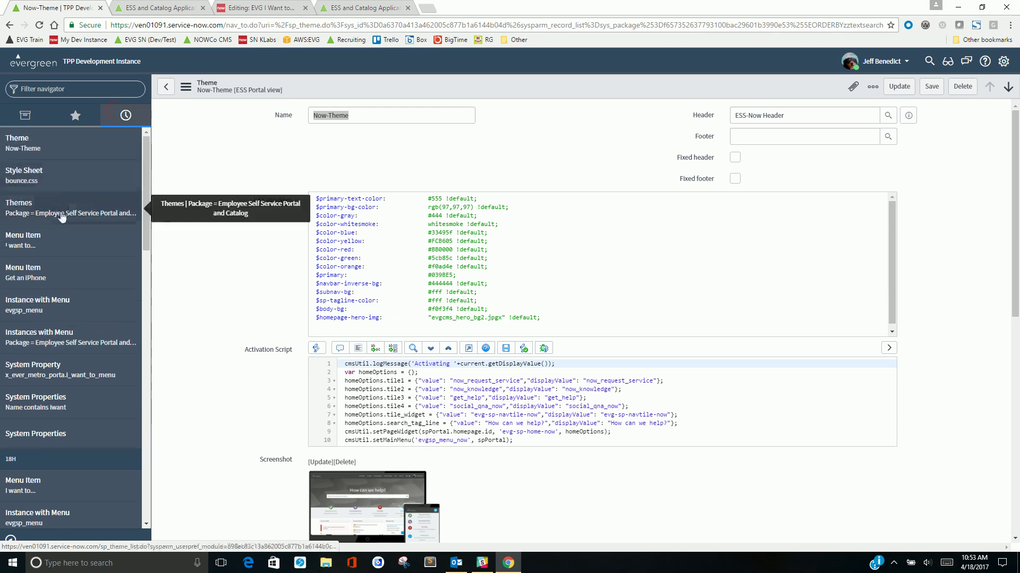
pyautogui.click(56, 241)
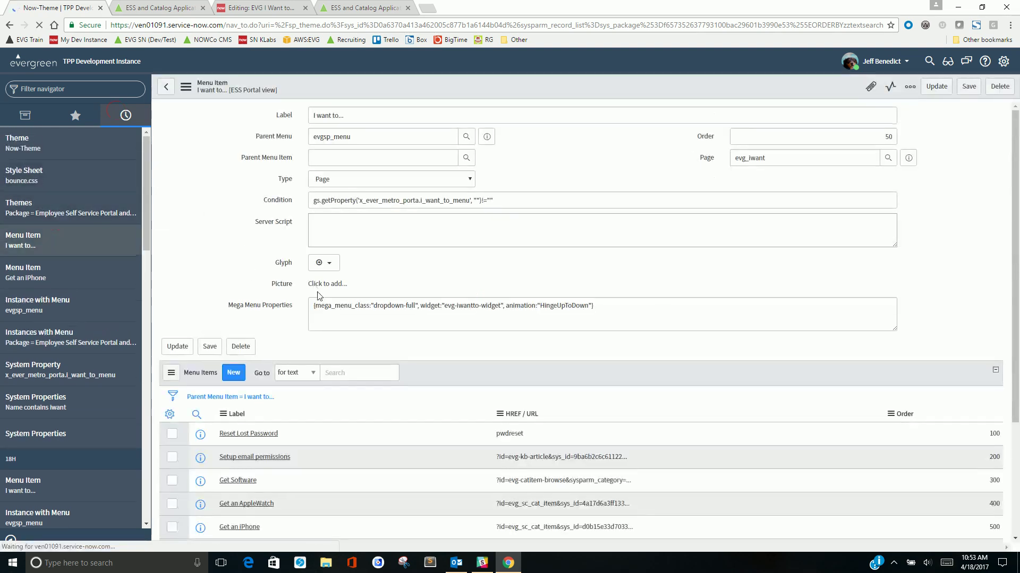
pyautogui.moveTo(444, 264); pyautogui.dragTo(500, 271)
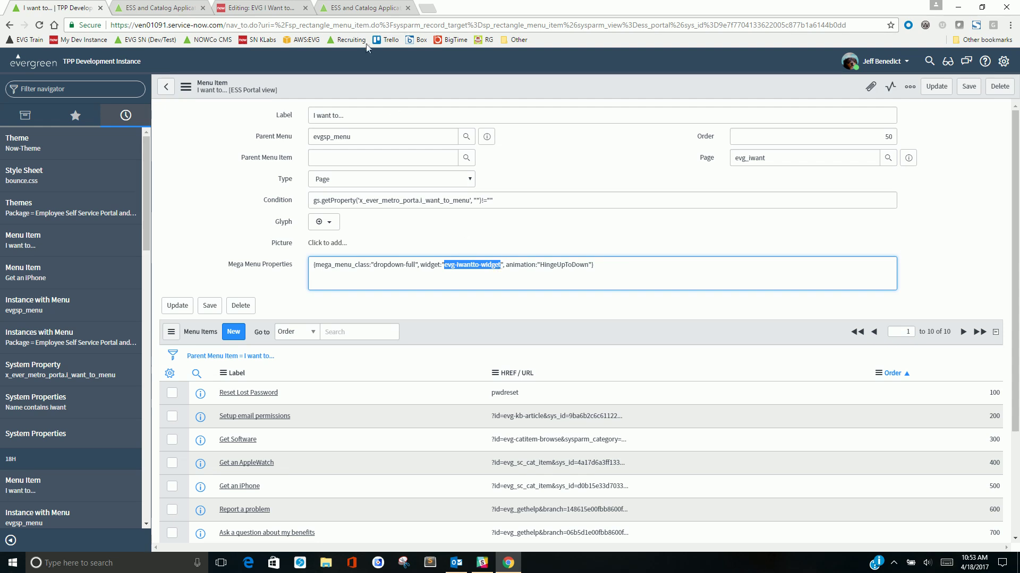
# Step: Load the evg-iwantto-widget (EVG MegaMenu I Want) in the widget editor and highlight getRecentSearches and getIWantToData in its server script
pyautogui.click(250, 7)
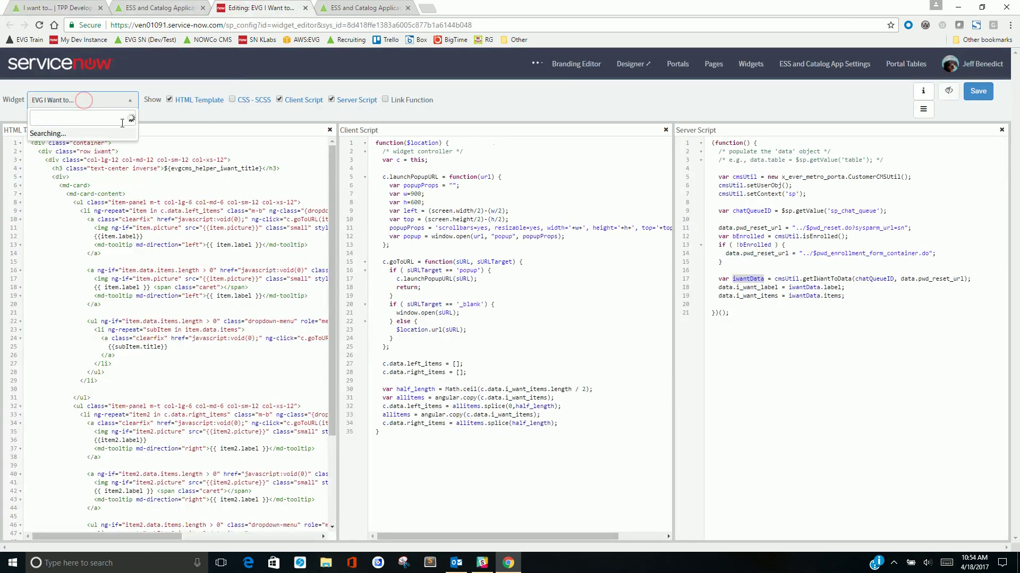
pyautogui.write('evg-iwantto-widget')
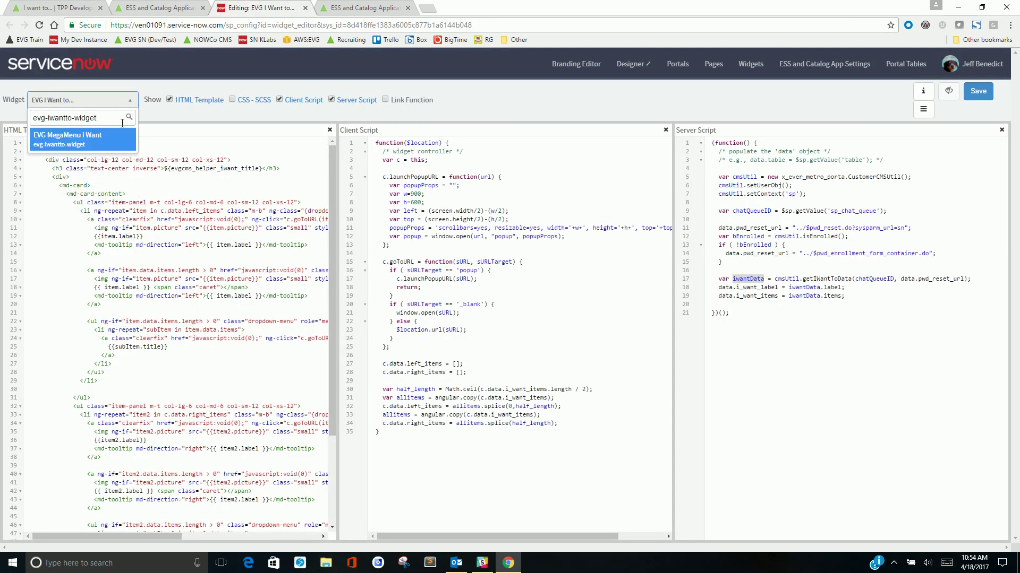
pyautogui.click(87, 150)
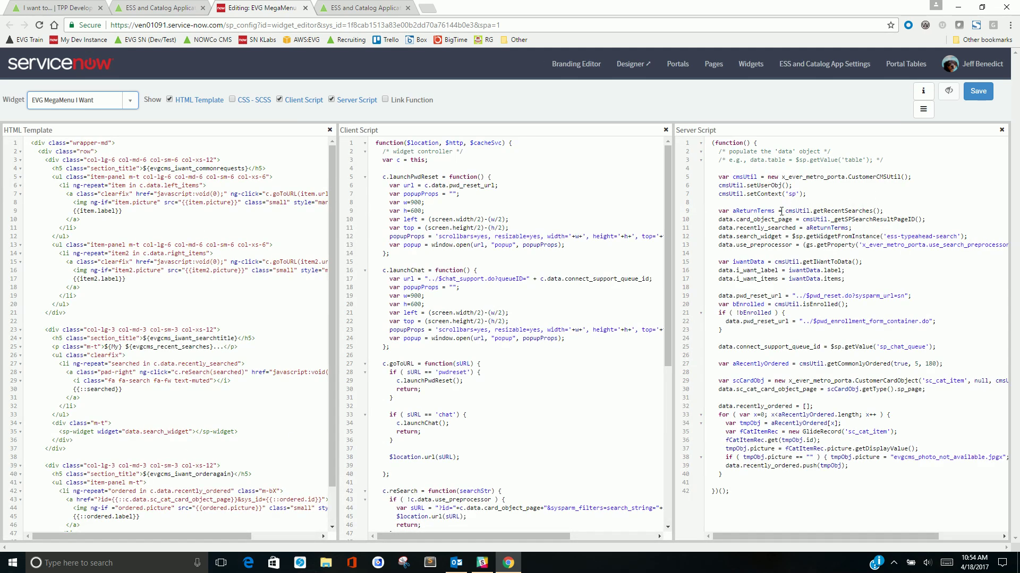
pyautogui.doubleClick(839, 211)
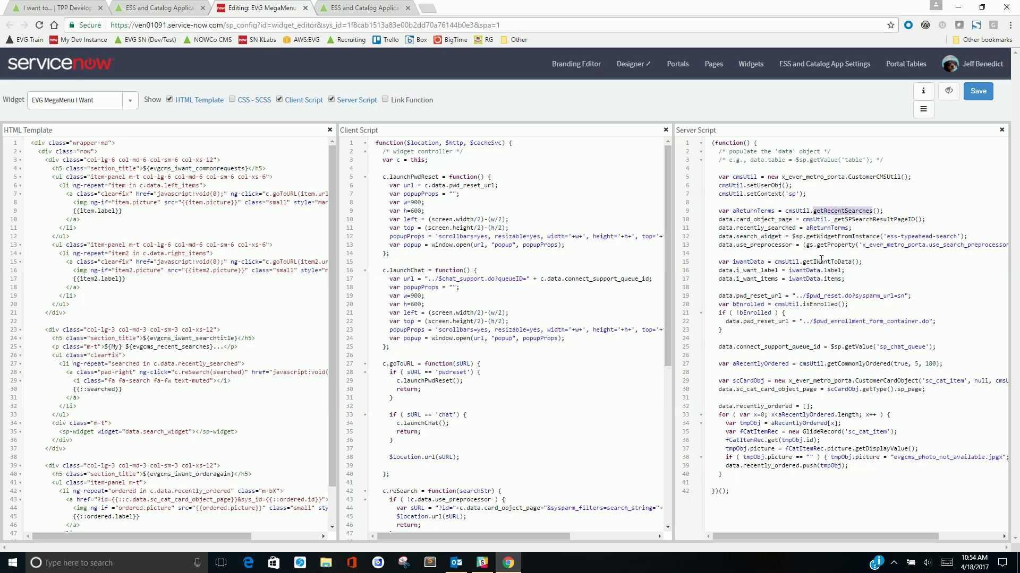
pyautogui.doubleClick(822, 262)
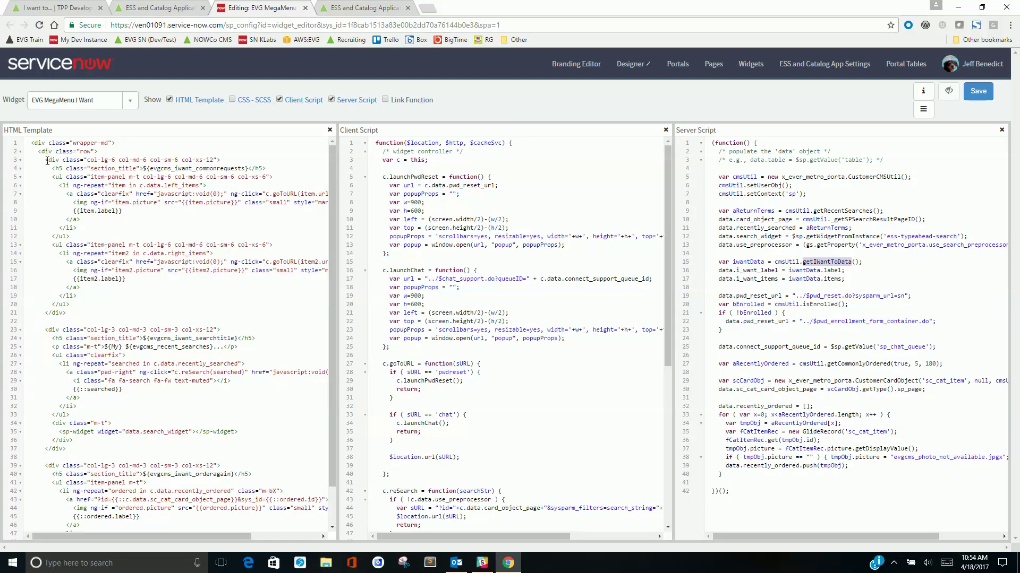
# Step: Highlight the common requests, search and order-again column blocks in the EVG MegaMenu I Want widget's HTML template
pyautogui.moveTo(43, 158); pyautogui.dragTo(89, 313)
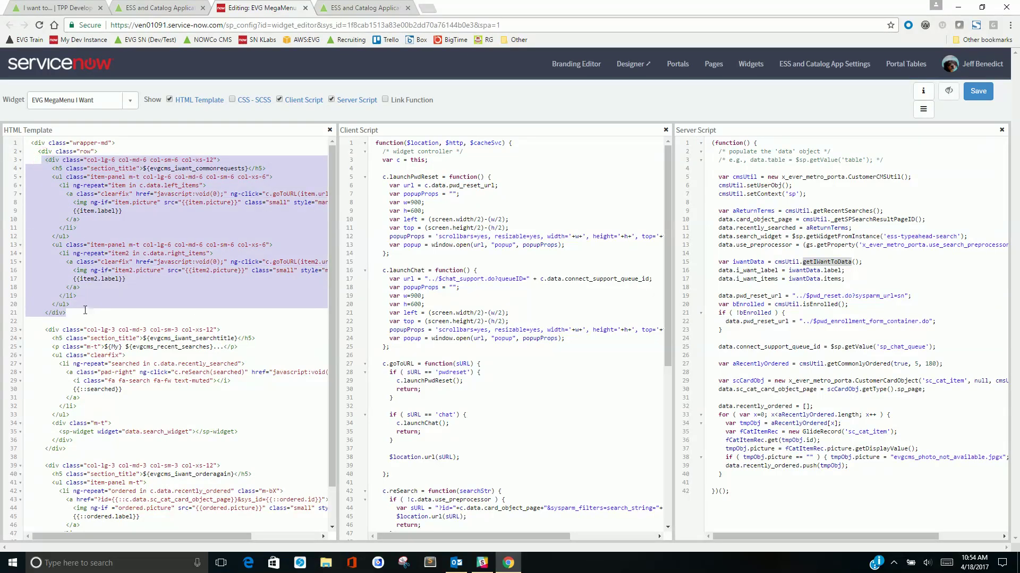
pyautogui.click(106, 296)
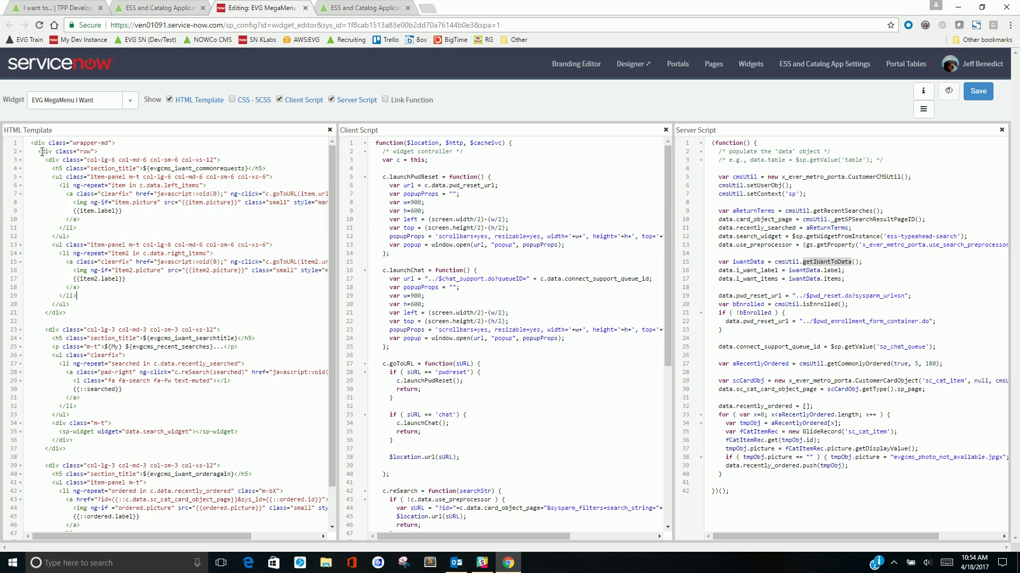
pyautogui.moveTo(43, 160); pyautogui.dragTo(113, 410)
pyautogui.scroll(-1, 60, 290)
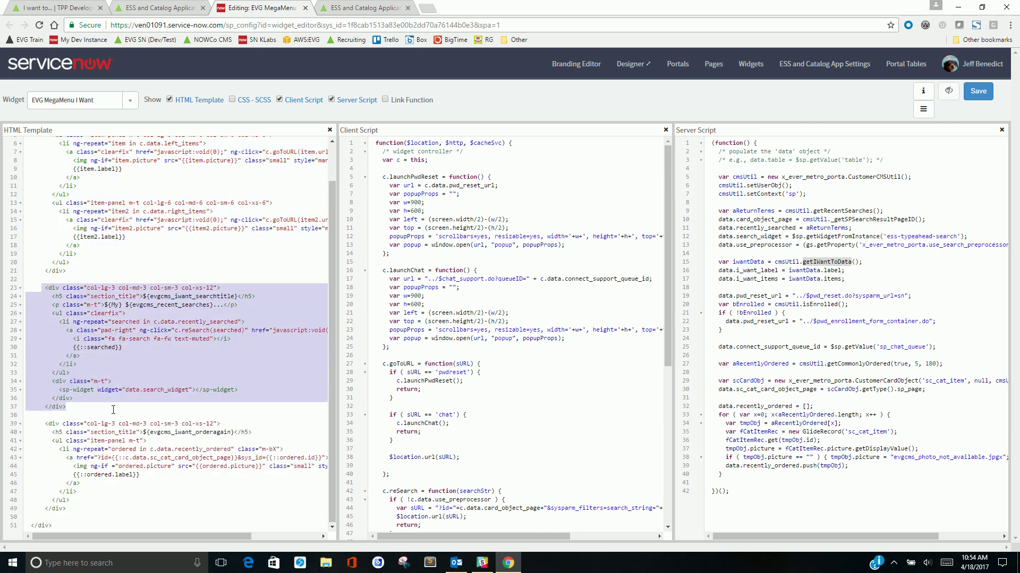
pyautogui.moveTo(45, 424); pyautogui.dragTo(94, 508)
pyautogui.scroll(1, 44, 273)
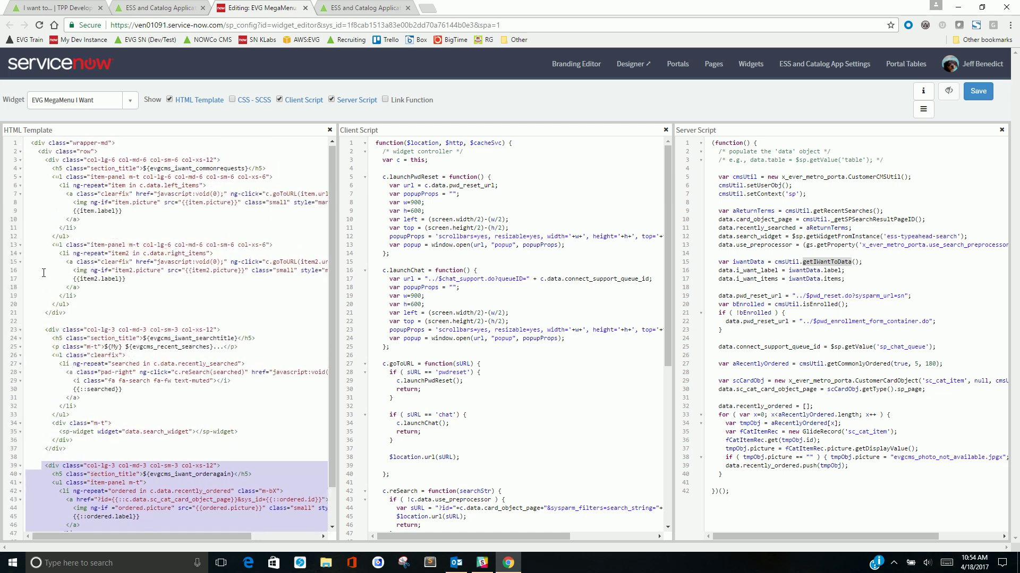